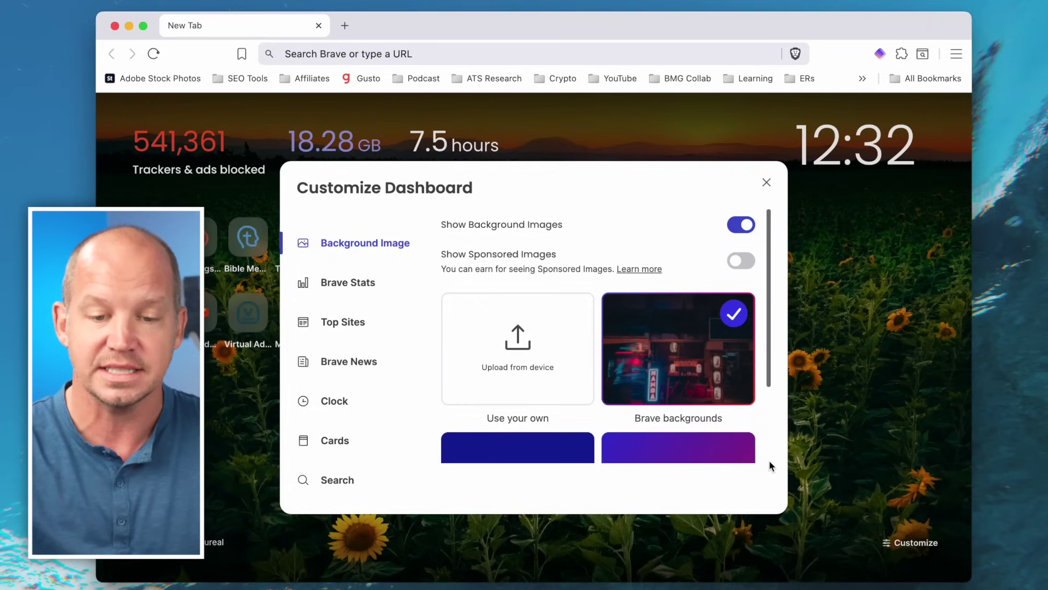
# Review the dashboard customization options for background image, Brave Stats, Top Sites and clock
pyautogui.scroll(-3, 579, 326)
pyautogui.scroll(3, 673, 341)
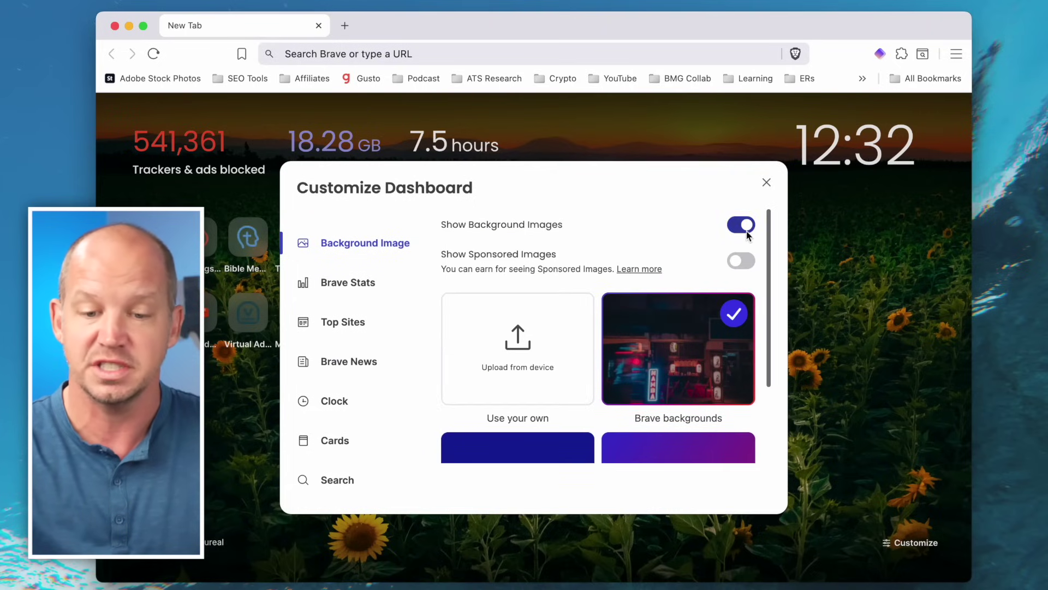
pyautogui.click(332, 283)
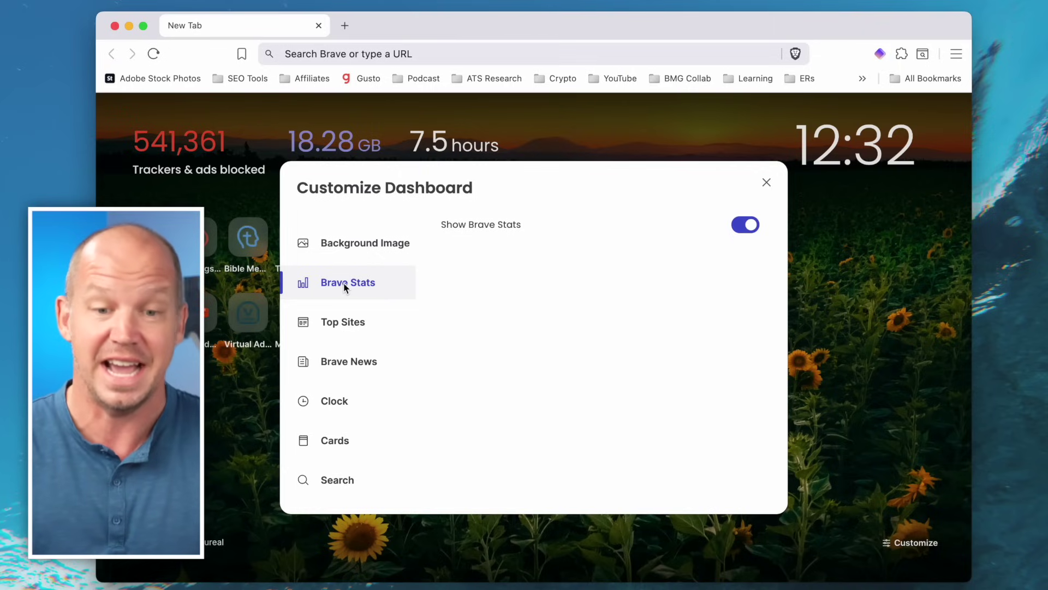
pyautogui.click(339, 327)
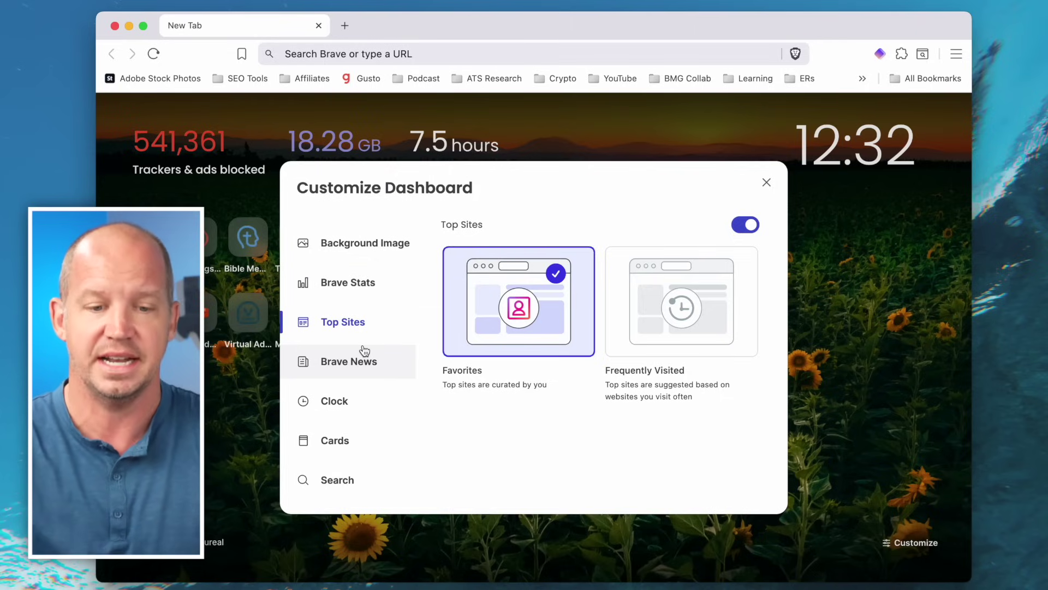
pyautogui.click(338, 403)
# Turn on the dashboard Cards to preview them, and turn them off again
pyautogui.click(335, 438)
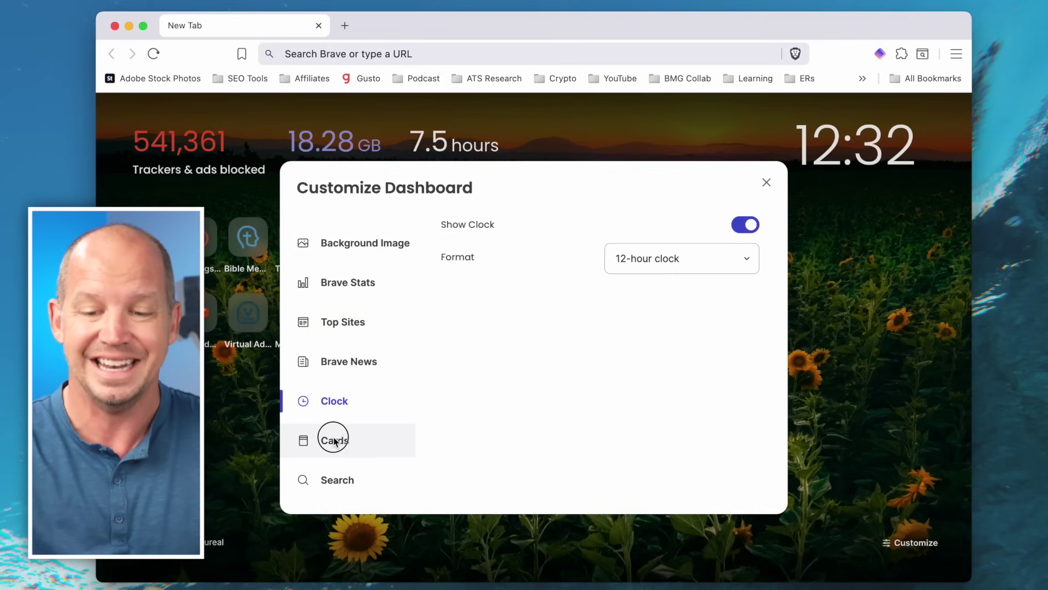
pyautogui.scroll(-5, 623, 407)
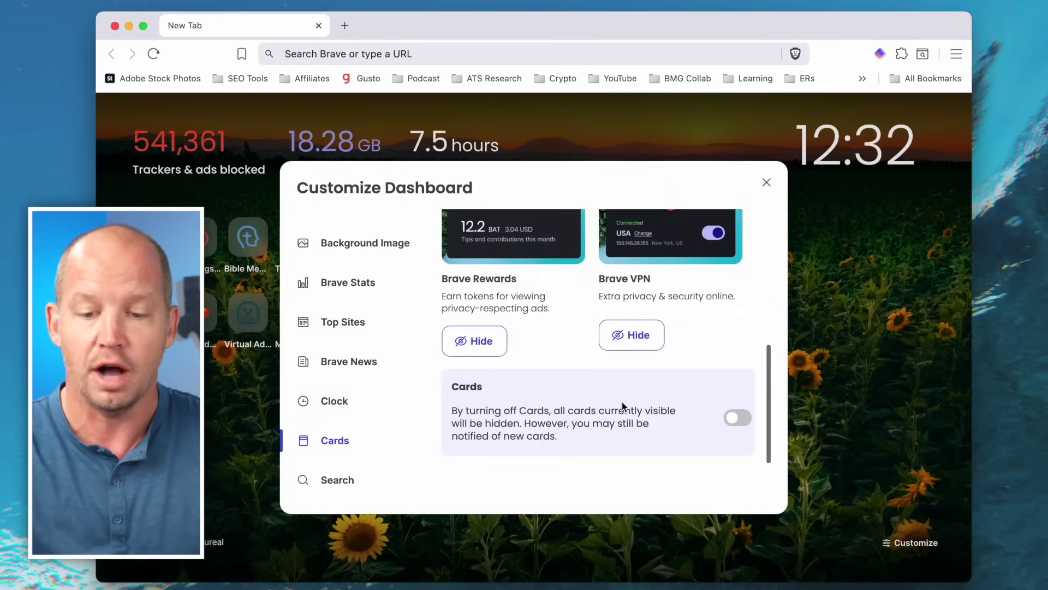
pyautogui.click(739, 418)
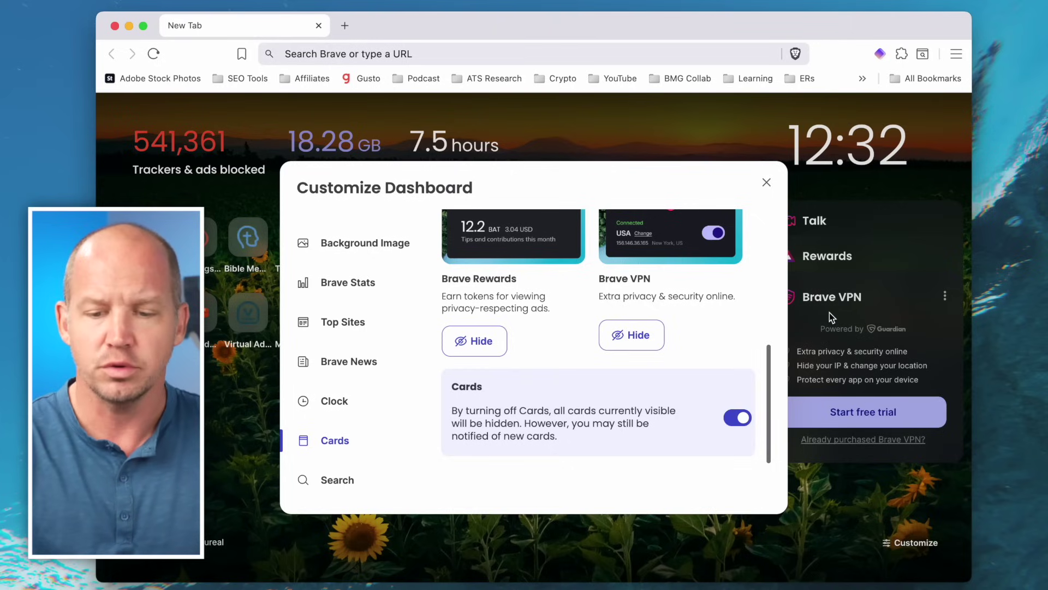
pyautogui.click(738, 419)
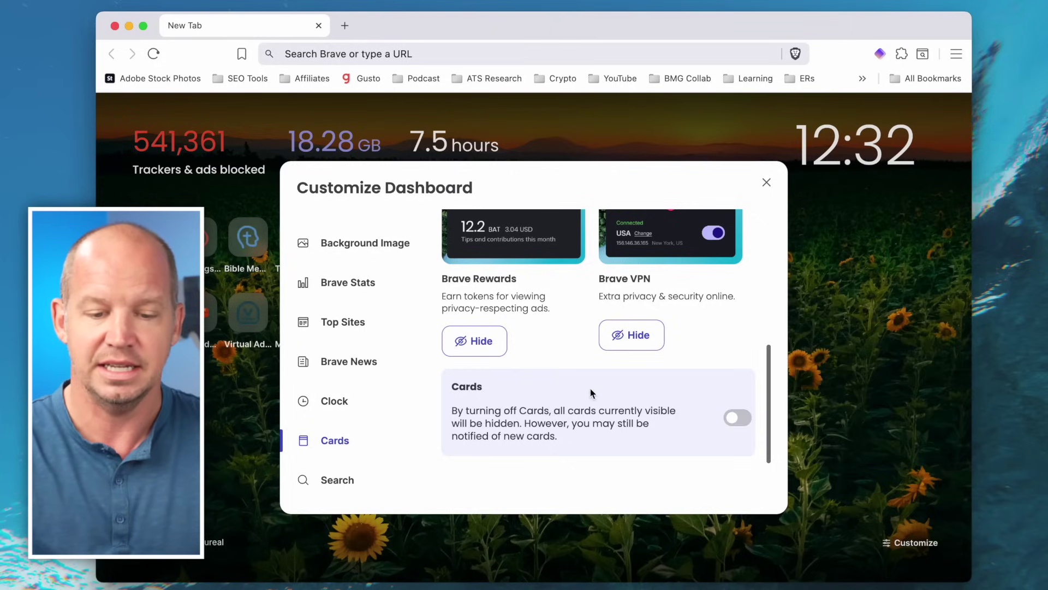
# Check the search widget option for the new tab page and close the dashboard customization
pyautogui.click(341, 481)
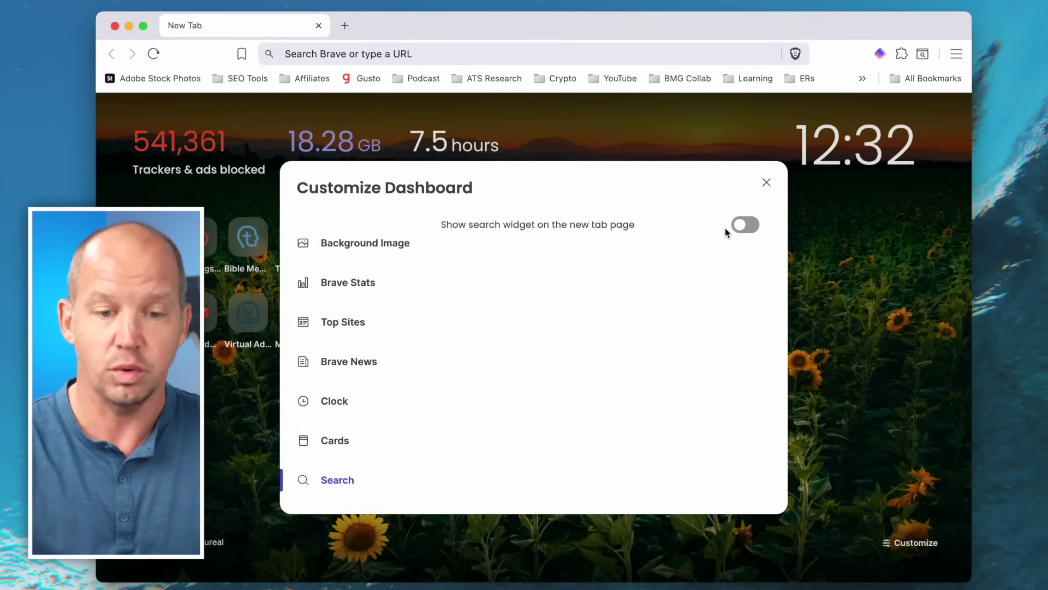
pyautogui.click(767, 183)
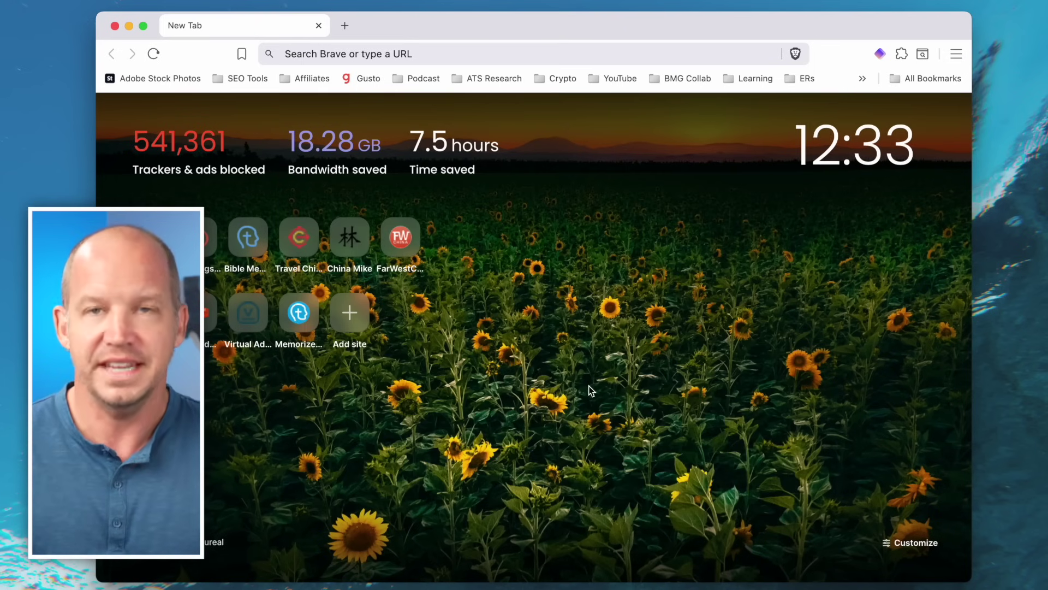
# Open the browser settings and go to the toolbar options in the Appearance section
pyautogui.click(956, 54)
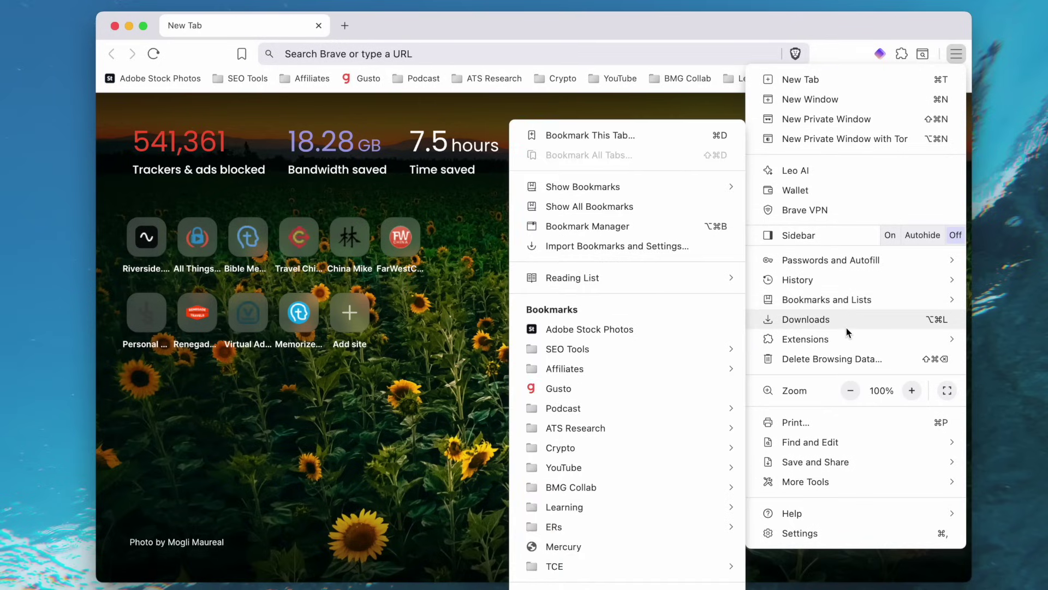
pyautogui.click(798, 533)
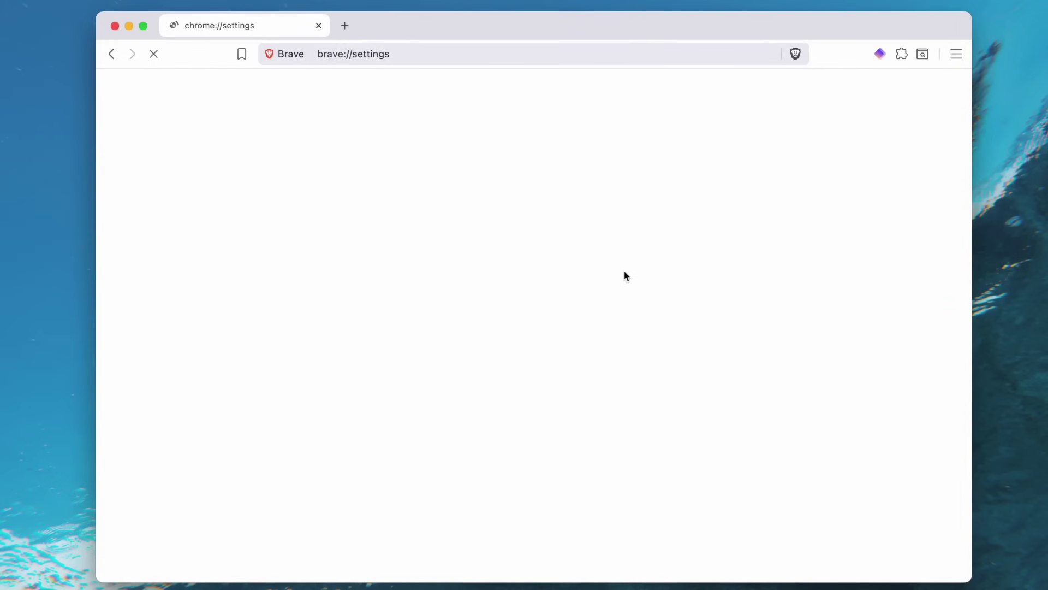
pyautogui.click(150, 136)
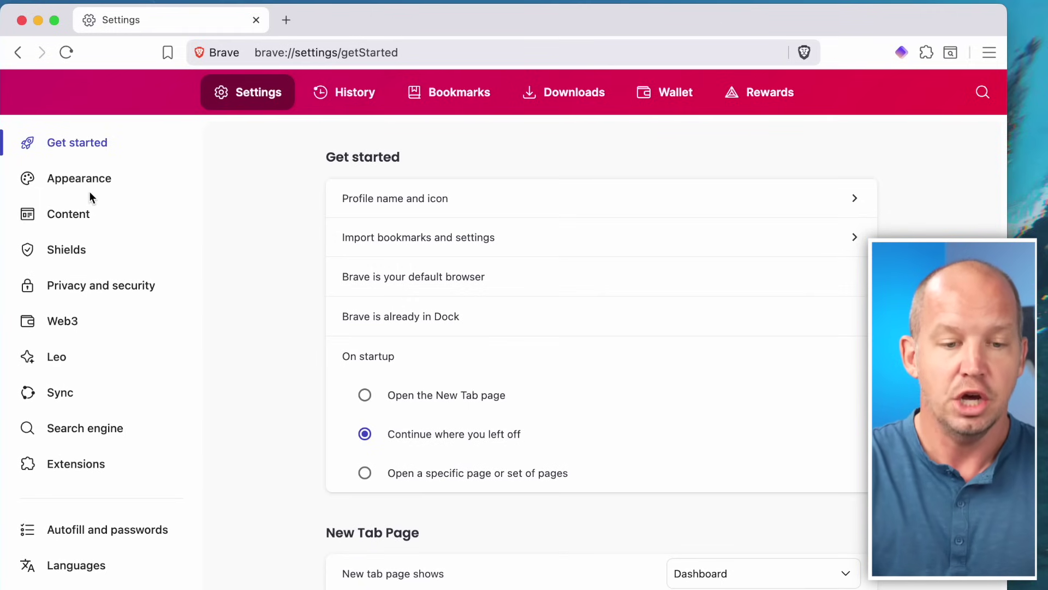
pyautogui.click(76, 179)
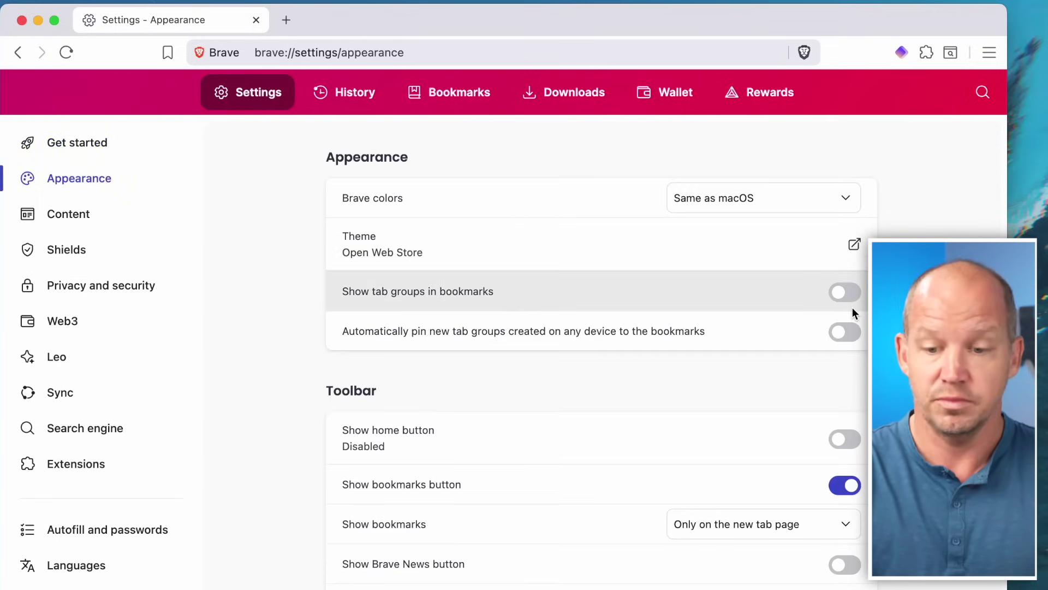
pyautogui.scroll(-3, 852, 311)
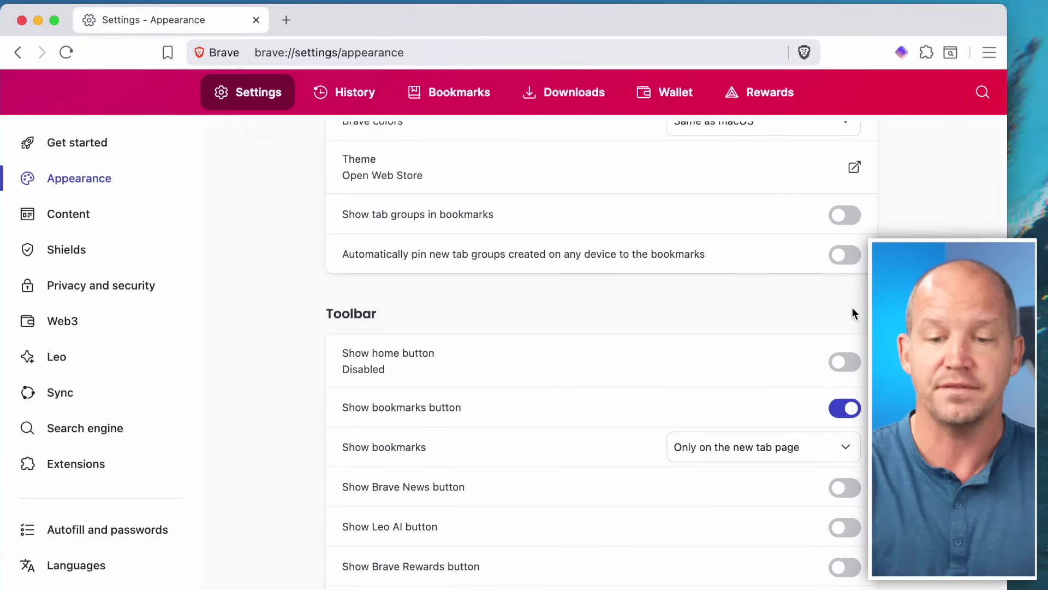
pyautogui.scroll(-2, 853, 311)
pyautogui.scroll(-2, 853, 311)
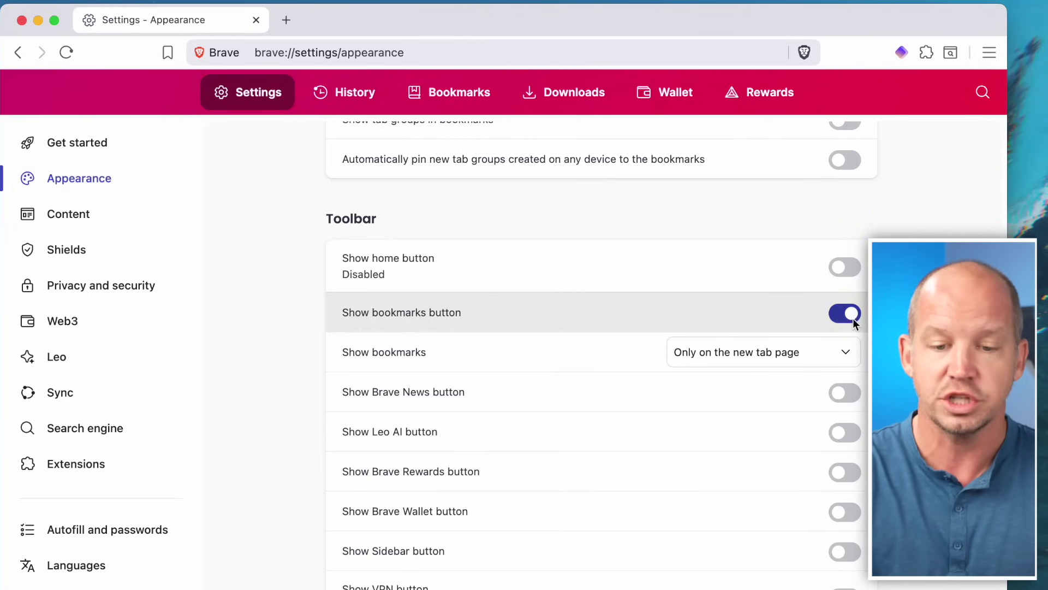
# Bookmark the Appearance settings page and remove that bookmark again
pyautogui.click(168, 52)
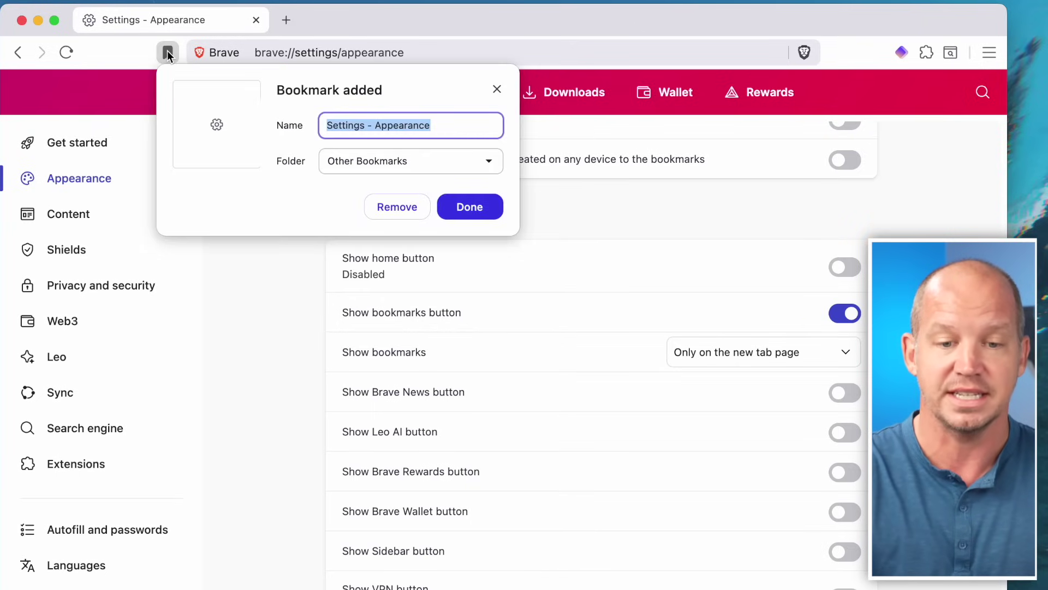
pyautogui.click(166, 51)
pyautogui.click(166, 51)
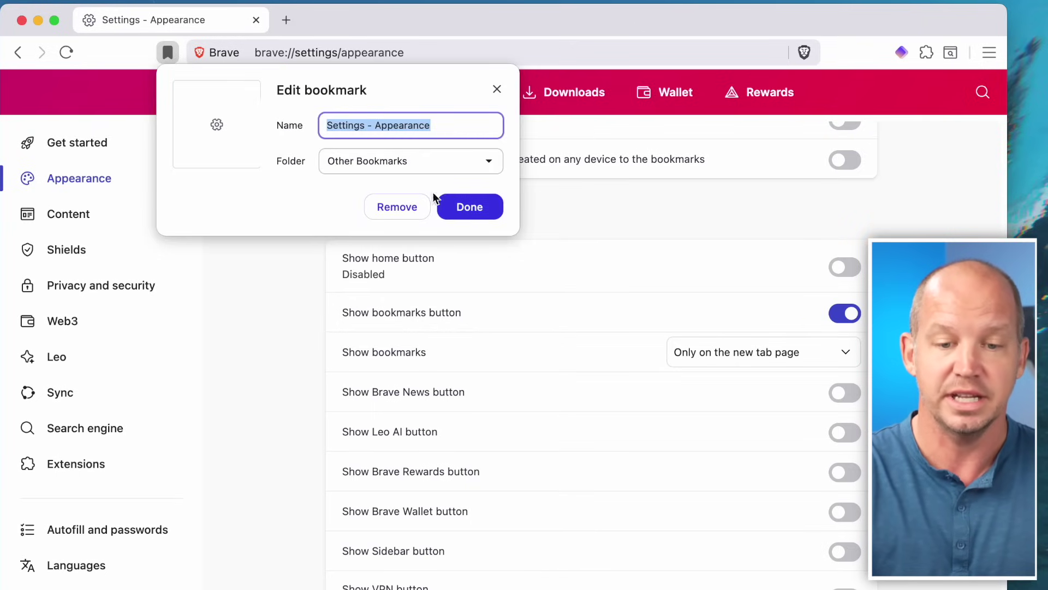
pyautogui.click(391, 210)
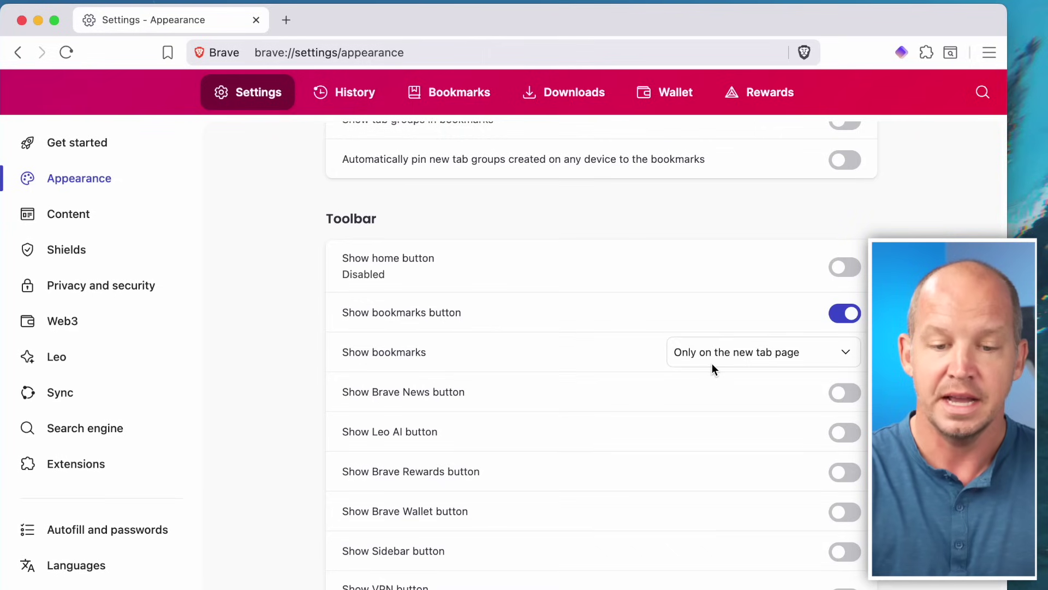
# Hide the bookmarks button from the toolbar and show it again
pyautogui.click(841, 313)
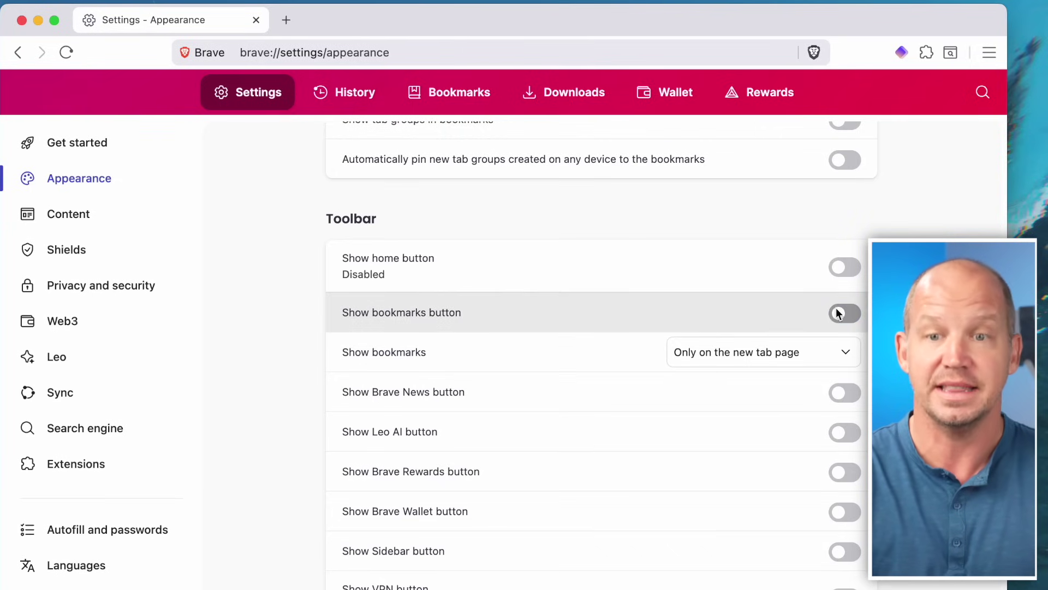
pyautogui.click(841, 313)
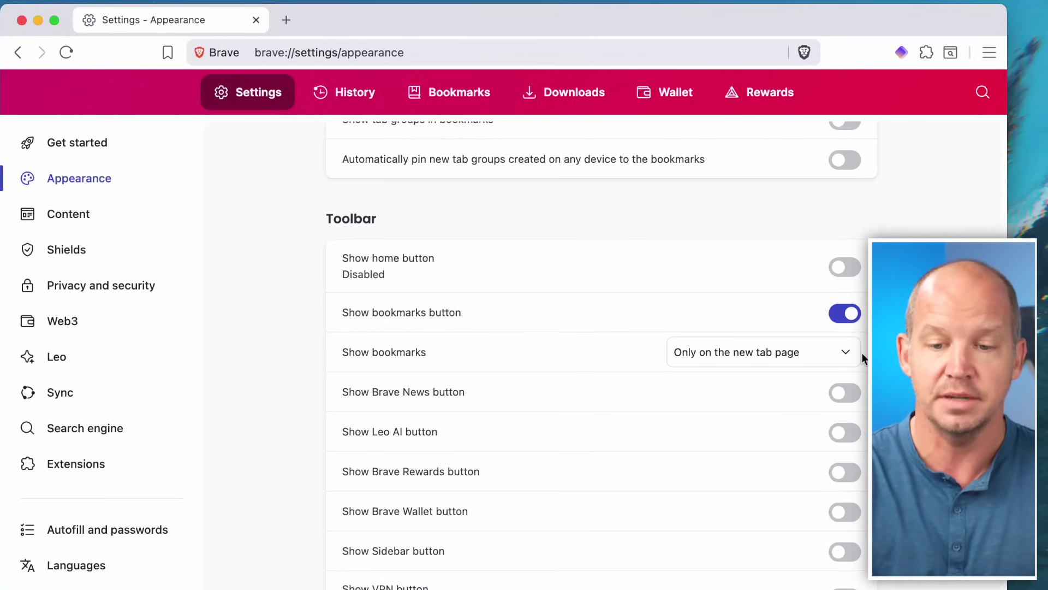
# Review the address bar suggestions, full-screen toolbar and tab options in Appearance, and check the Content settings including Speedreader
pyautogui.scroll(-3, 854, 415)
pyautogui.scroll(-5, 843, 513)
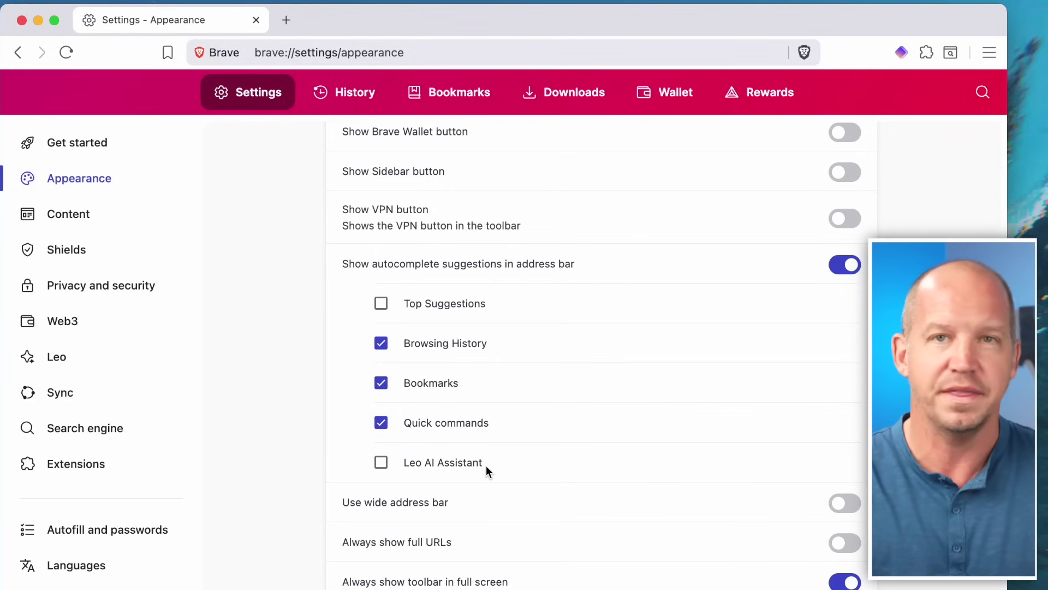
pyautogui.scroll(-2, 603, 484)
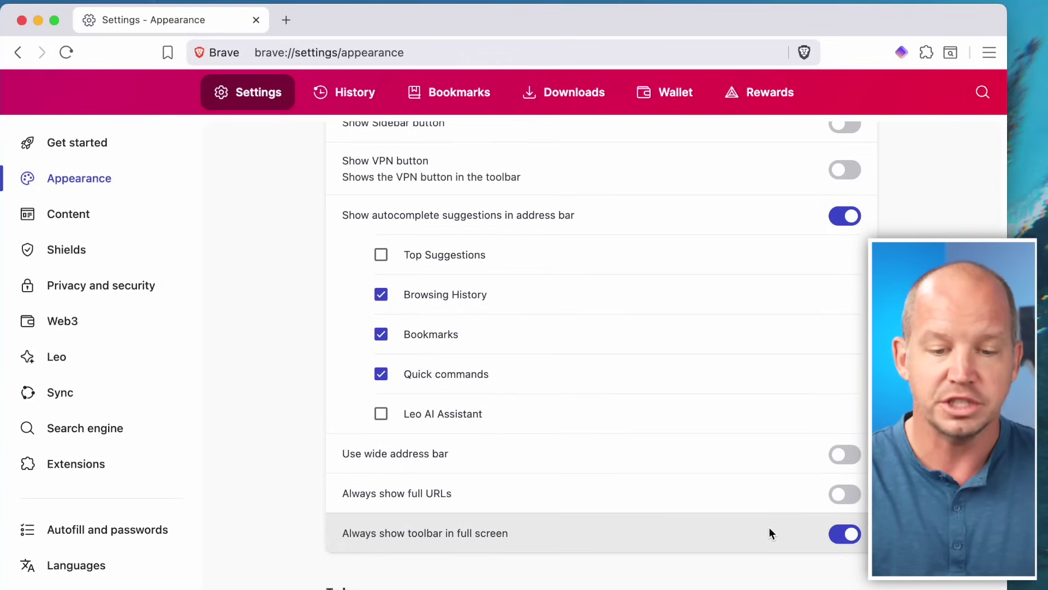
pyautogui.scroll(-5, 855, 532)
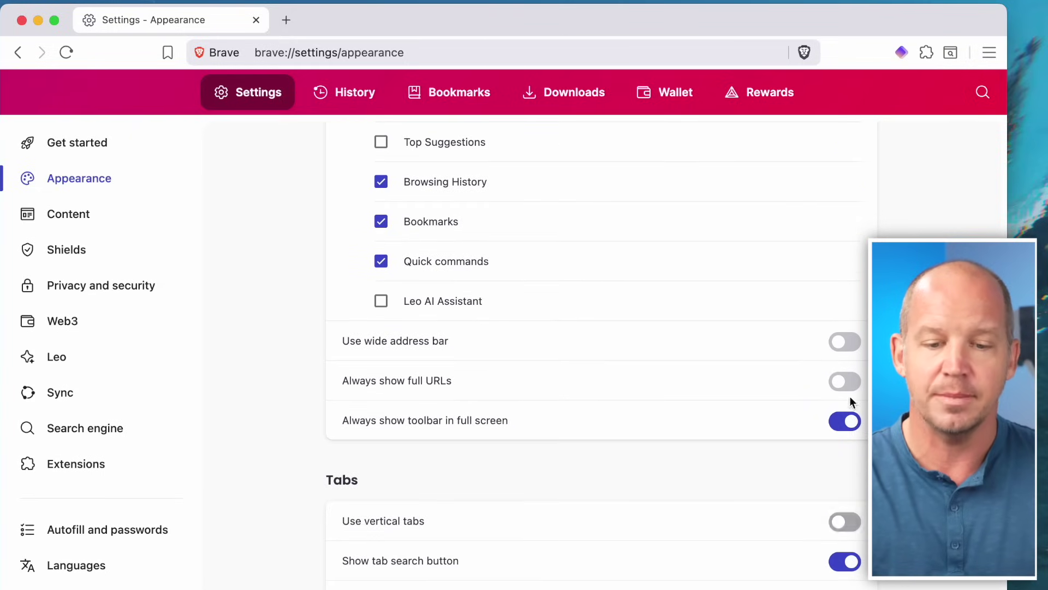
pyautogui.scroll(-2, 846, 387)
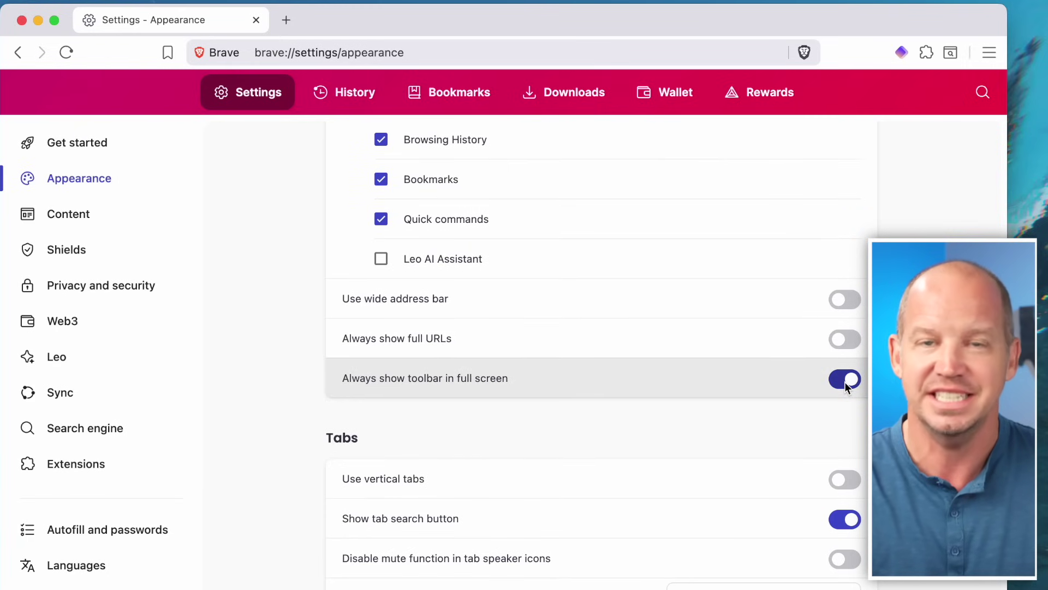
pyautogui.scroll(-10, 846, 387)
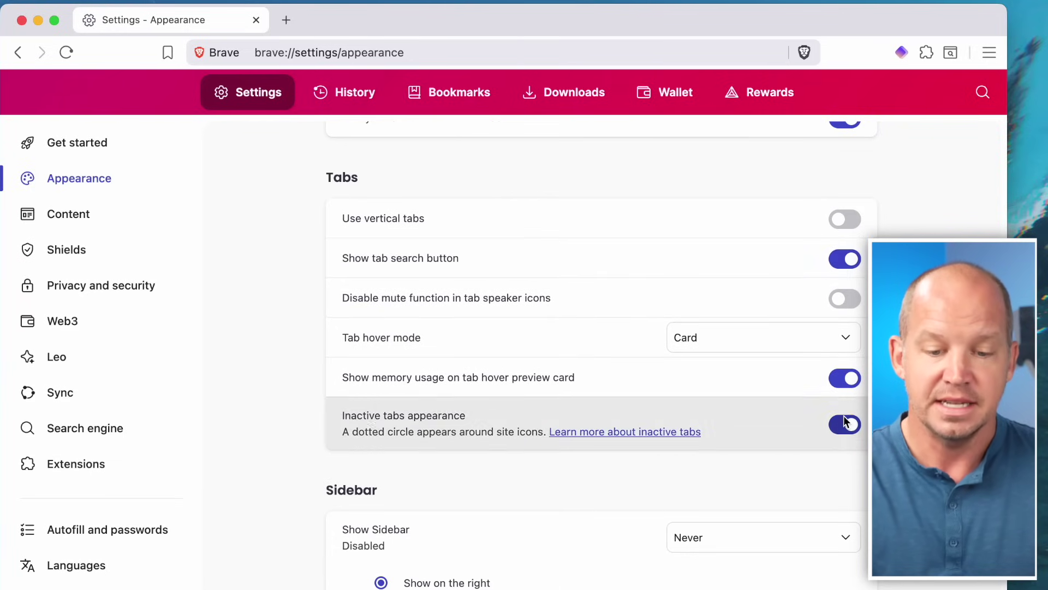
pyautogui.scroll(-1, 833, 425)
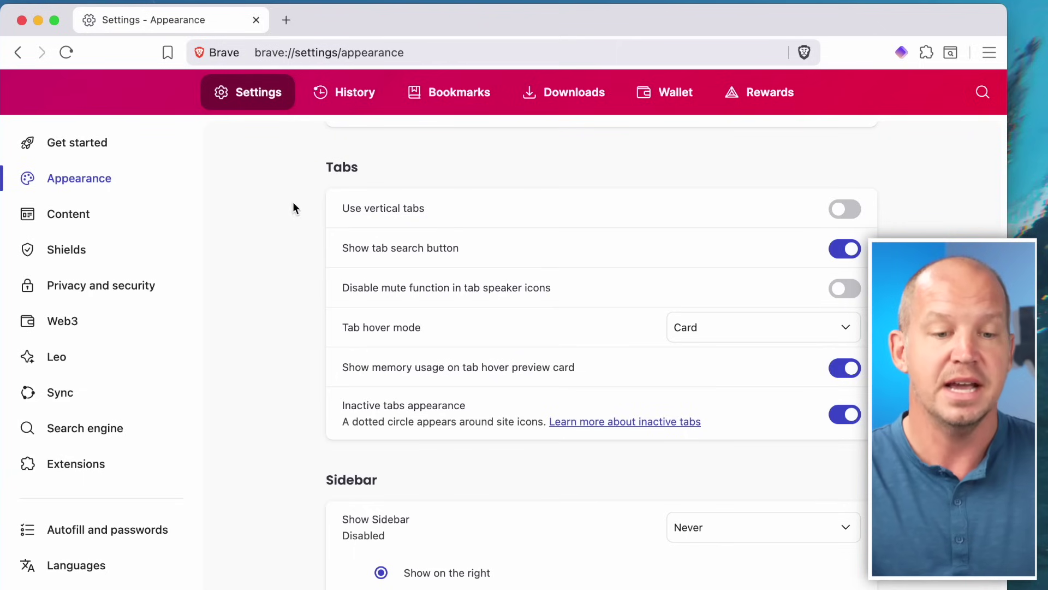
pyautogui.click(80, 213)
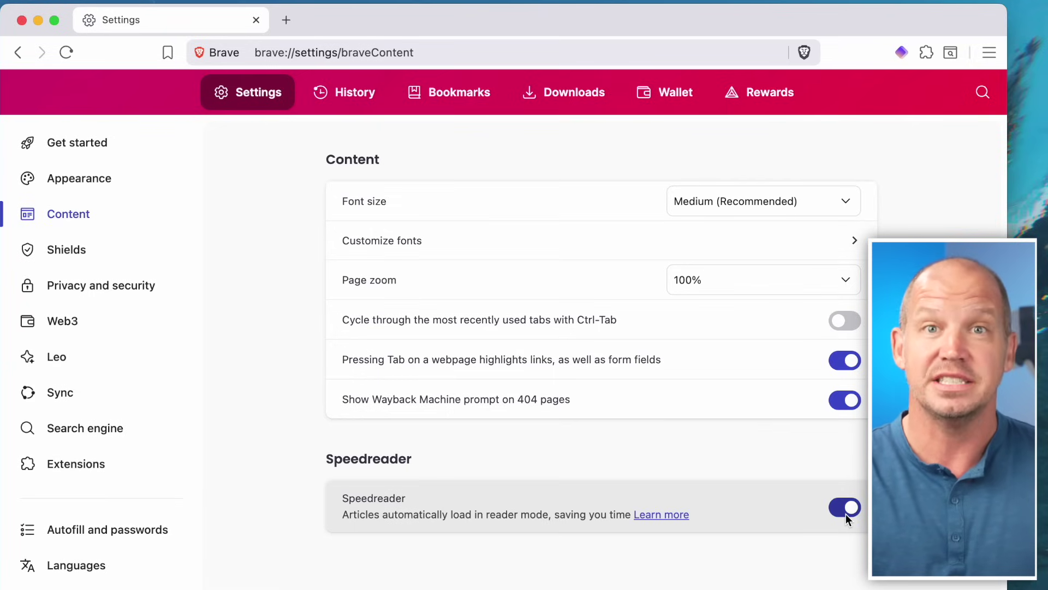
# Load usatoday.com in a new tab and open the article about JD Vance and a Swift-Kelce Super Bowl wedding
pyautogui.click(286, 19)
pyautogui.write('usat')
pyautogui.press('Return')
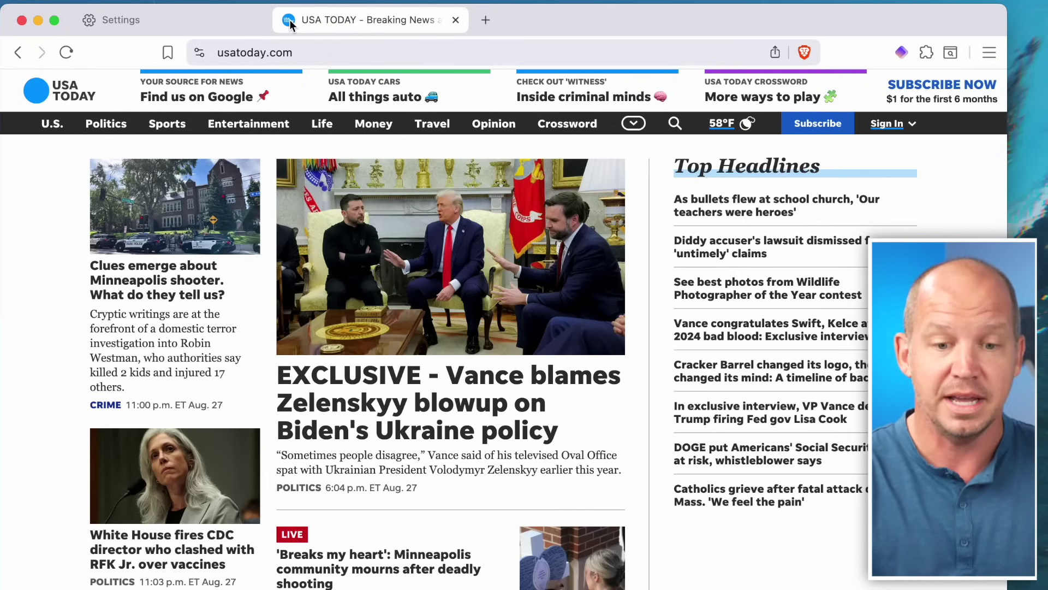
pyautogui.scroll(-5, 320, 387)
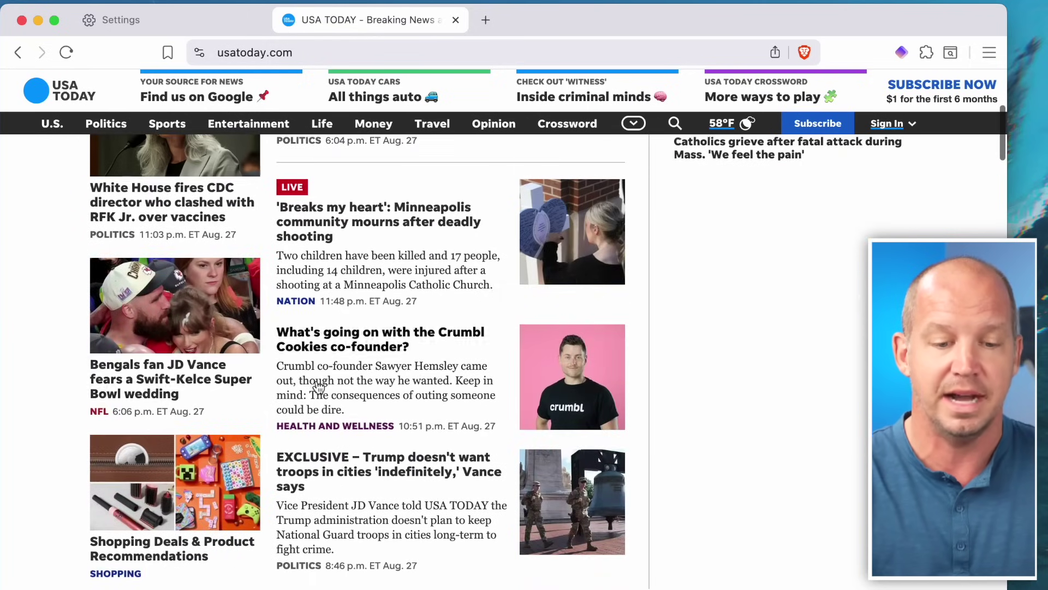
pyautogui.click(136, 380)
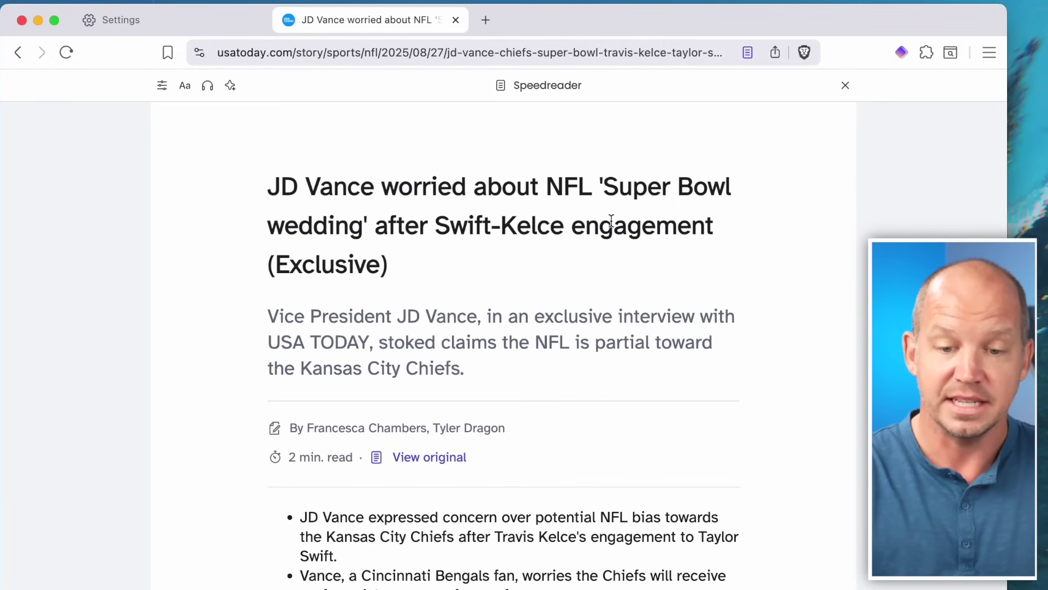
# Examine the article's layout in Speedreader, and exit reader mode to compare it with the original page
pyautogui.scroll(-2, 598, 379)
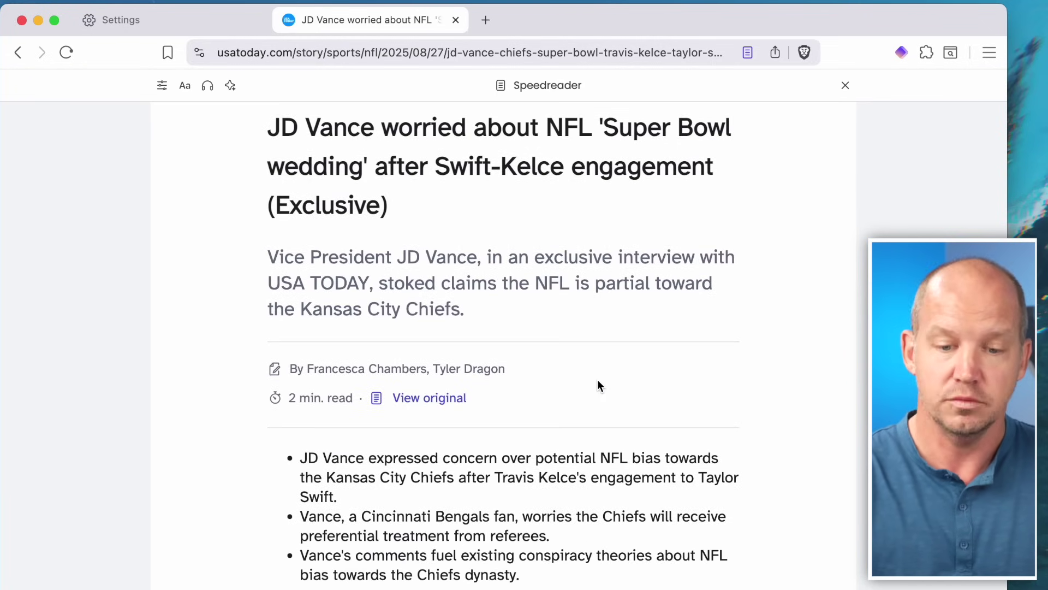
pyautogui.scroll(-3, 597, 379)
pyautogui.scroll(-20, 501, 401)
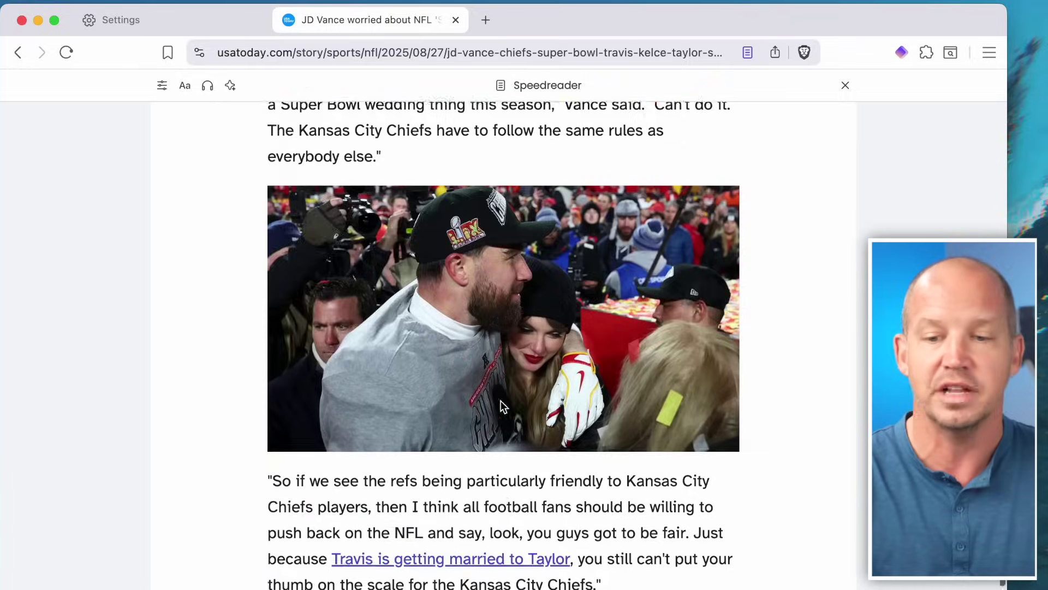
pyautogui.scroll(20, 500, 400)
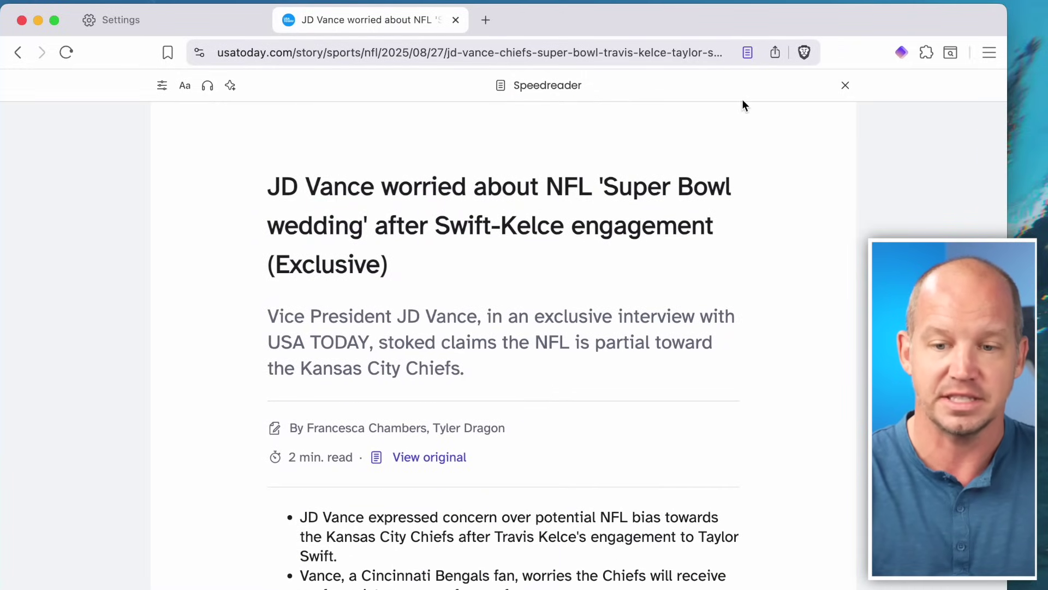
pyautogui.click(846, 85)
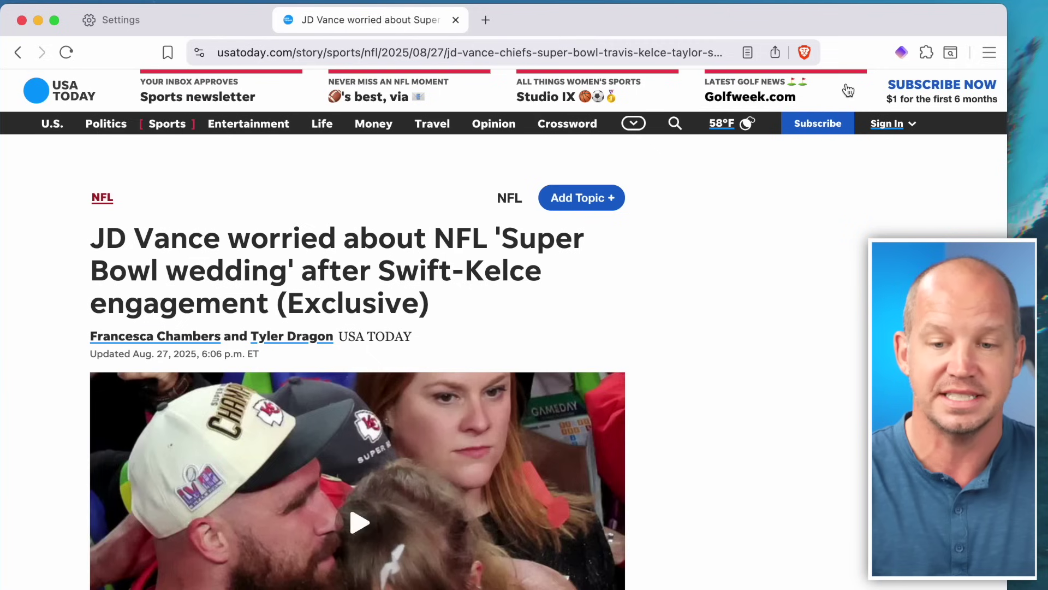
pyautogui.scroll(-2, 608, 330)
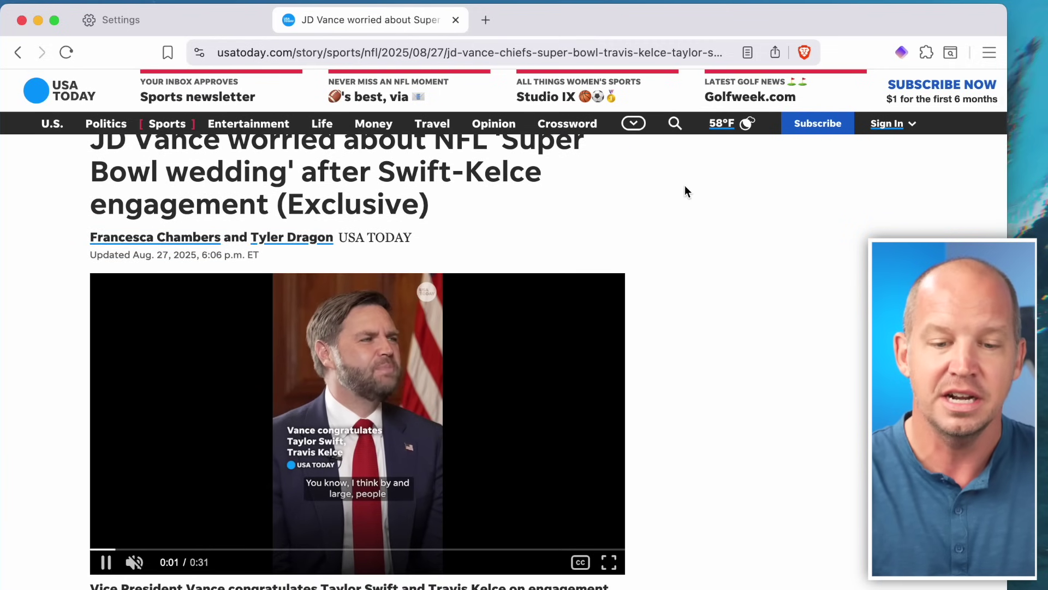
# Skim the original article, reload it in Speedreader to compare the layouts, and close the article's tab
pyautogui.scroll(-2, 641, 433)
pyautogui.scroll(-20, 596, 440)
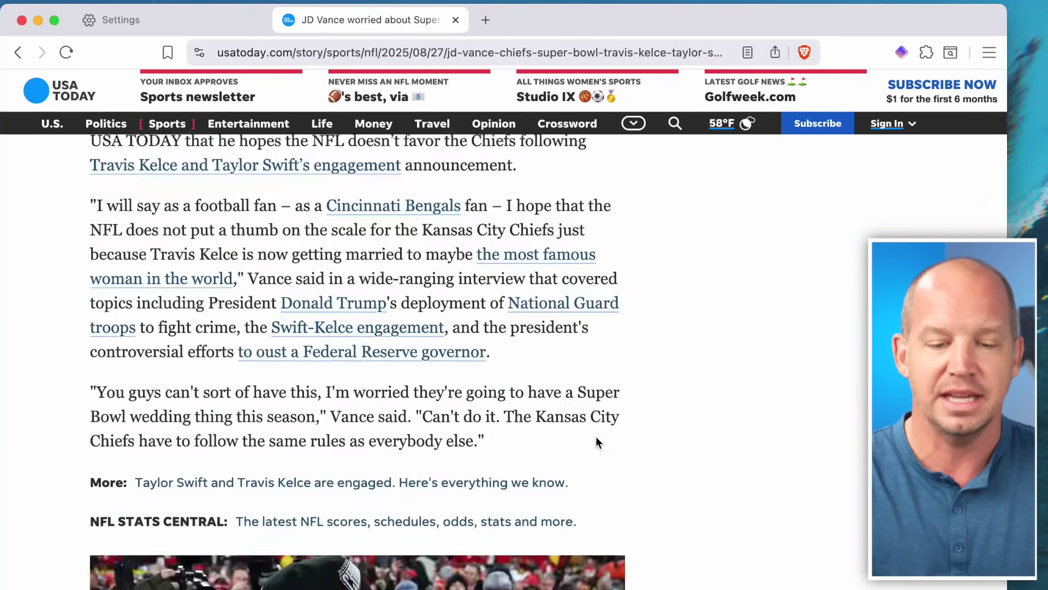
pyautogui.scroll(20, 595, 437)
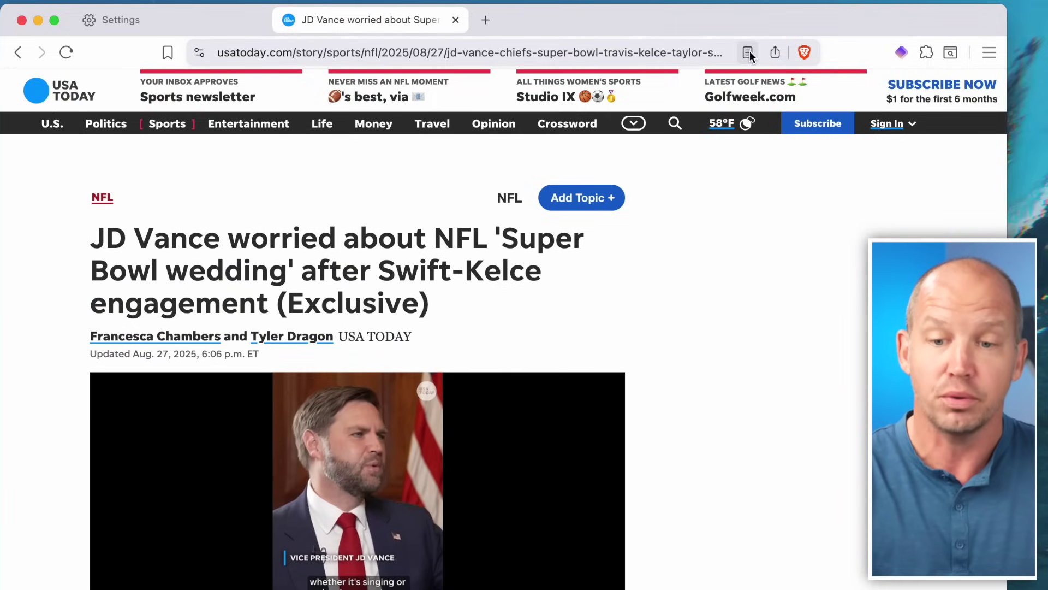
pyautogui.click(749, 52)
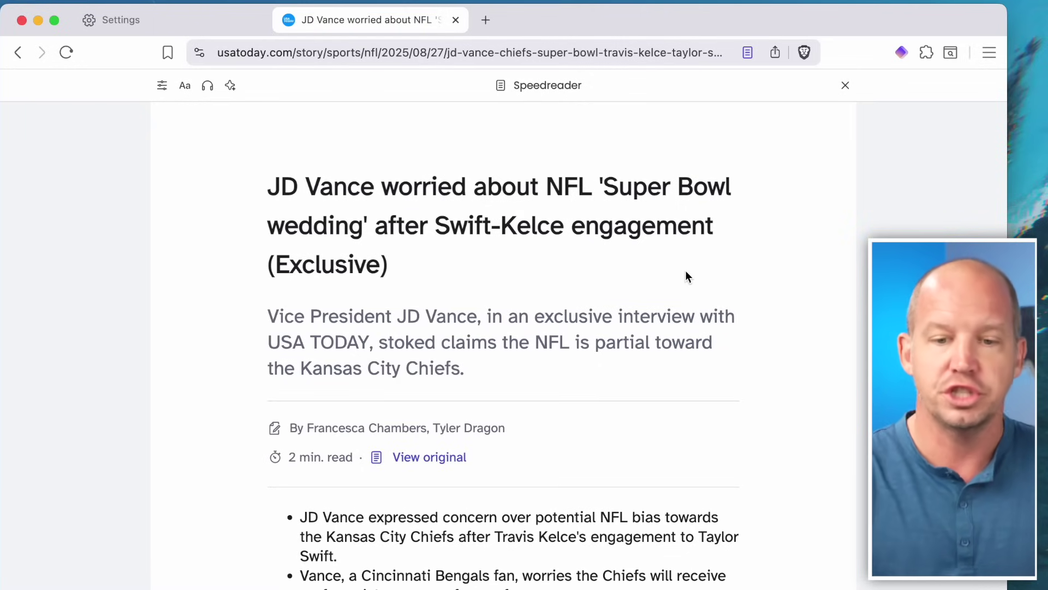
pyautogui.scroll(-6, 686, 271)
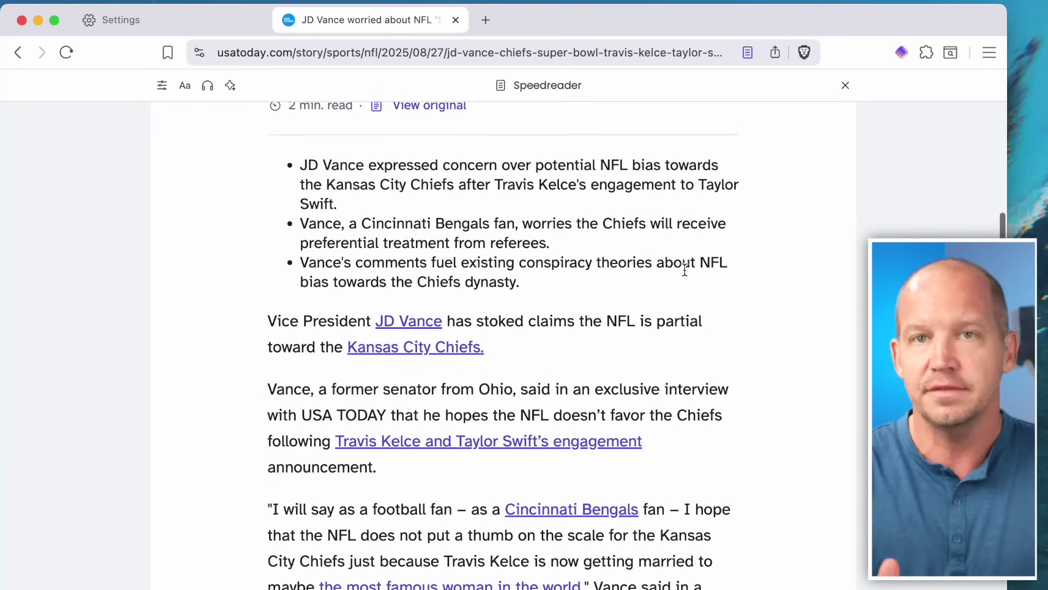
pyautogui.scroll(6, 515, 235)
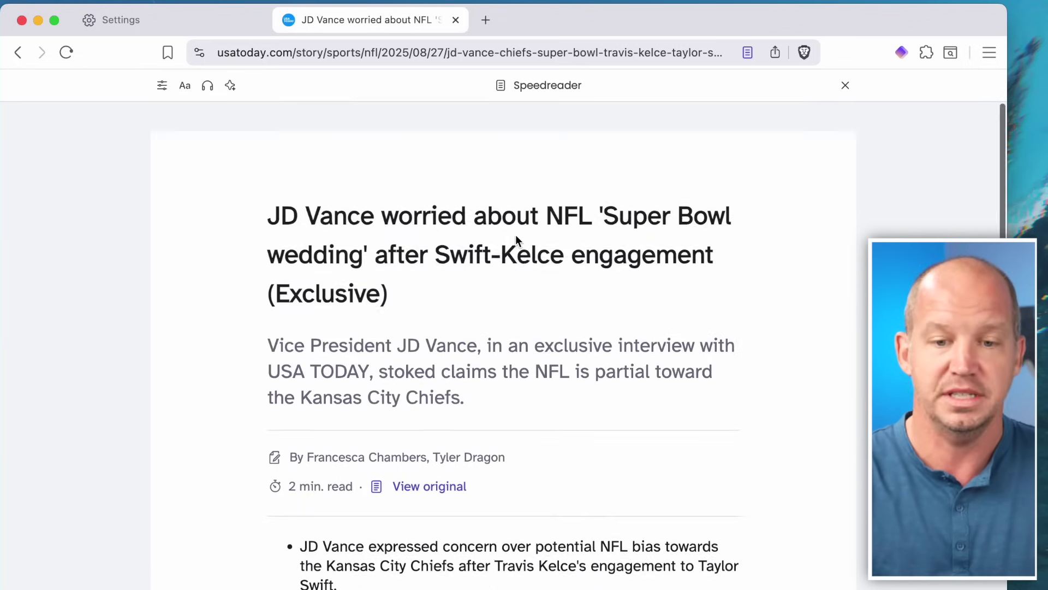
pyautogui.click(455, 20)
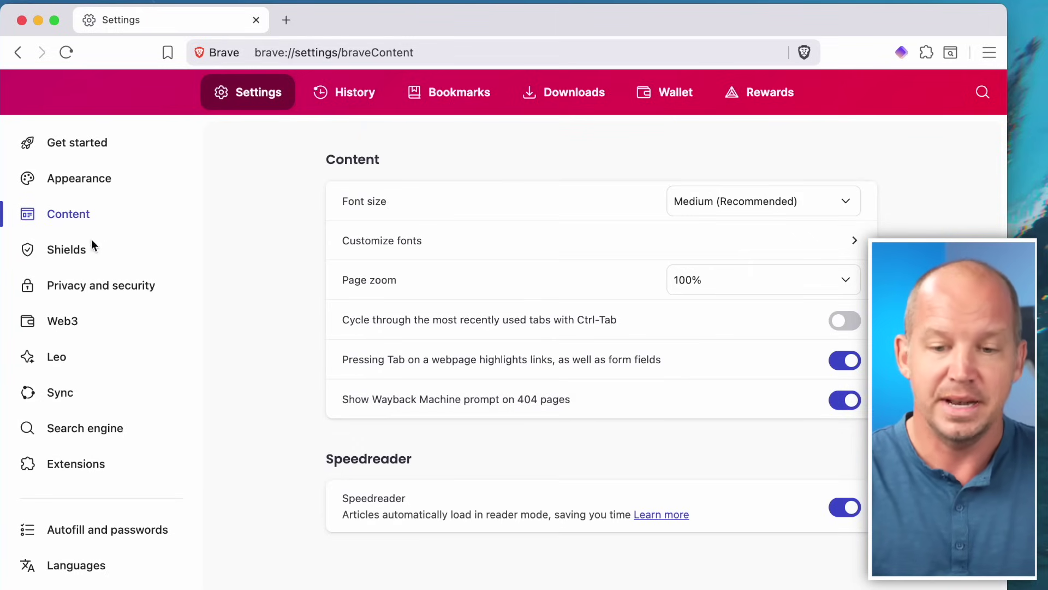
# Open the Shields settings and turn on showing the number of blocked items on the Shields icon
pyautogui.click(71, 250)
pyautogui.scroll(-2, 650, 369)
pyautogui.scroll(2, 650, 369)
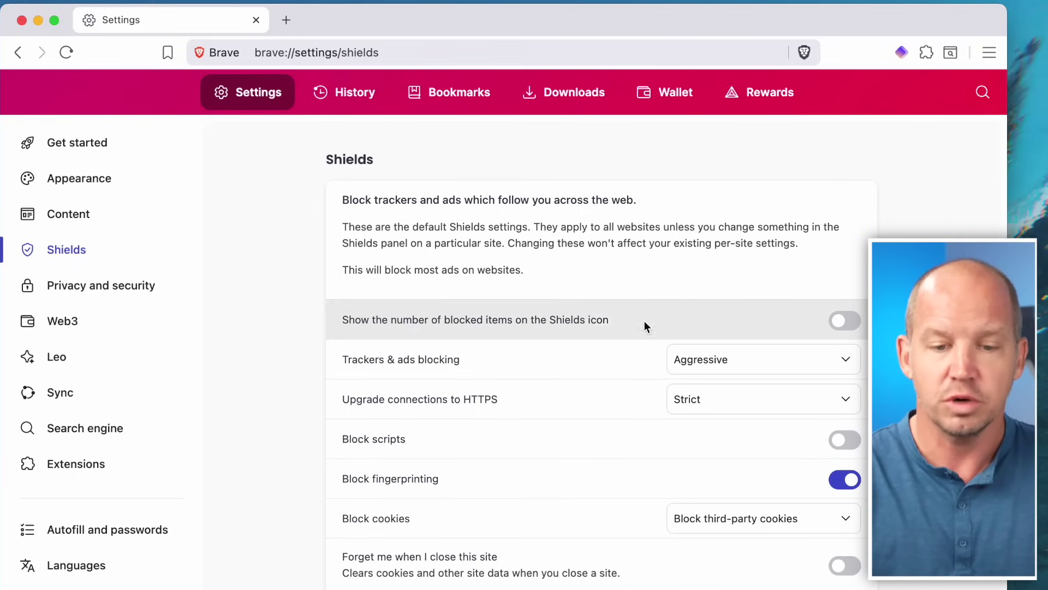
pyautogui.scroll(-1, 572, 303)
pyautogui.scroll(1, 573, 303)
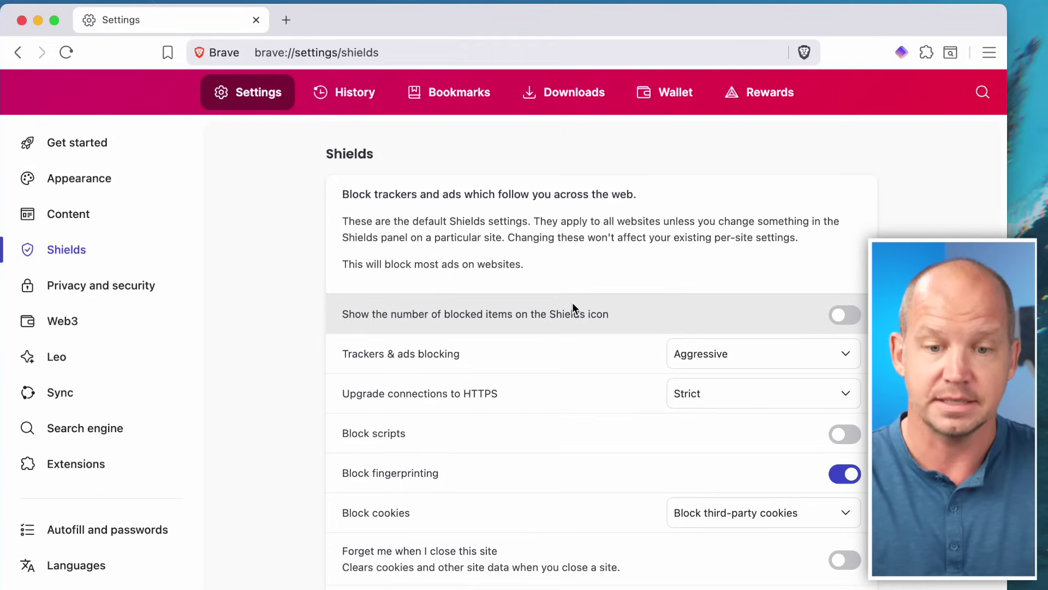
pyautogui.click(845, 318)
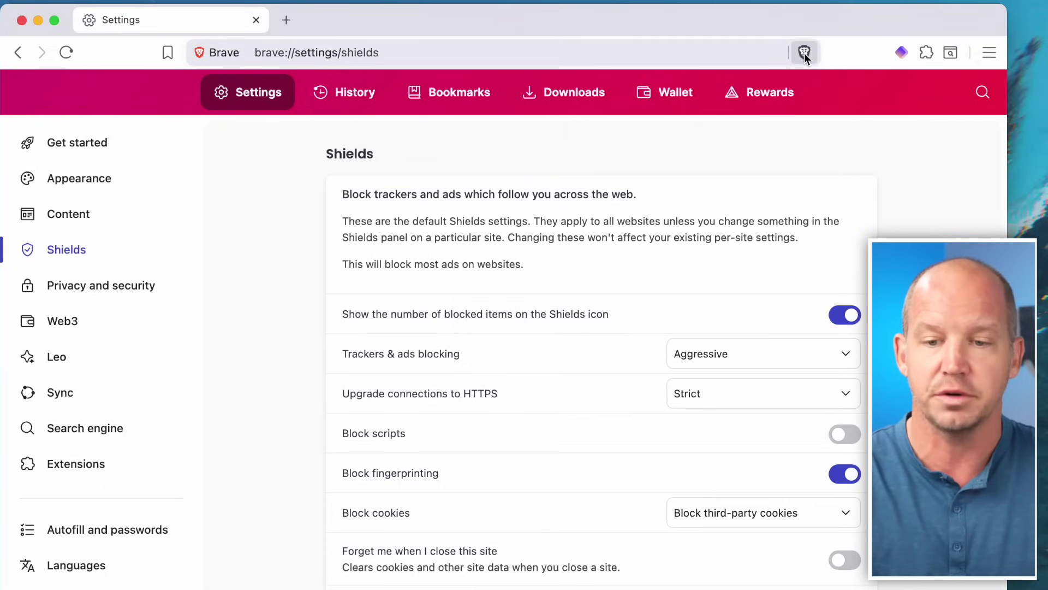
# Load usatoday.com in a new tab and check the blocked trackers and ads in the site's Shields details
pyautogui.click(286, 19)
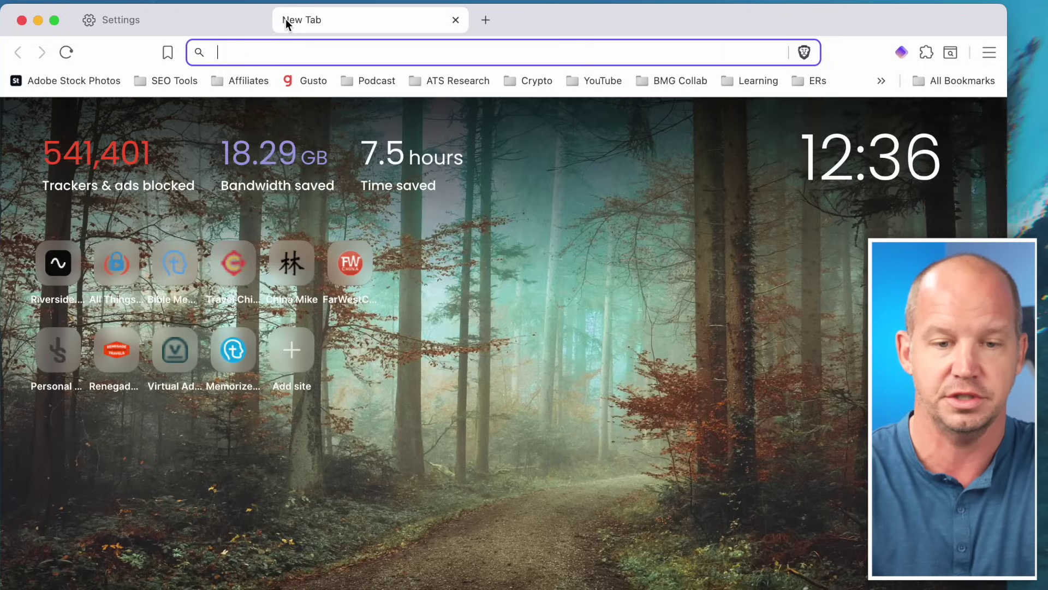
pyautogui.write('usatoday.com')
pyautogui.press('Return')
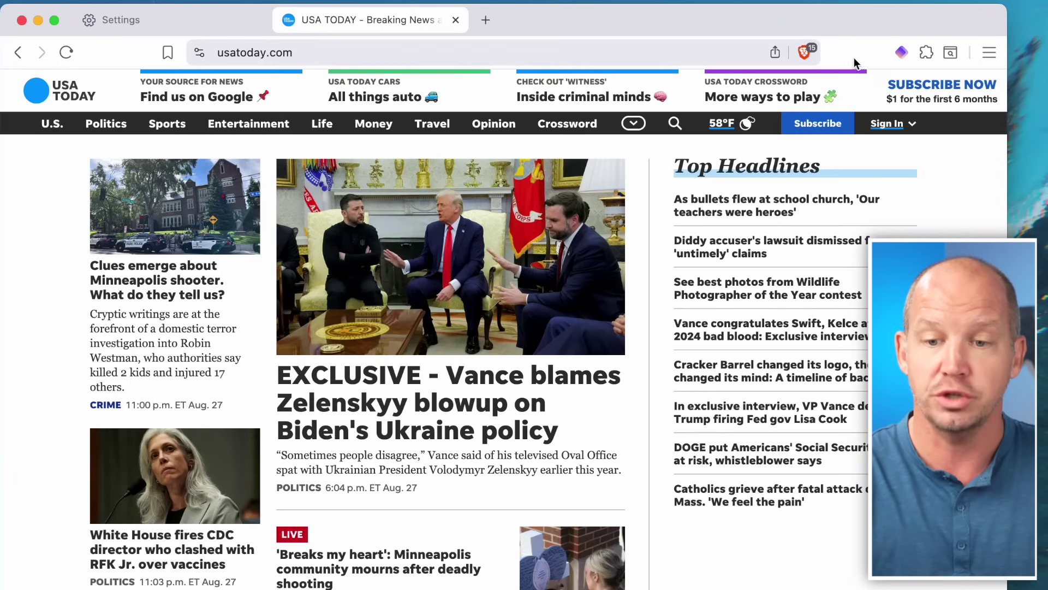
pyautogui.click(814, 50)
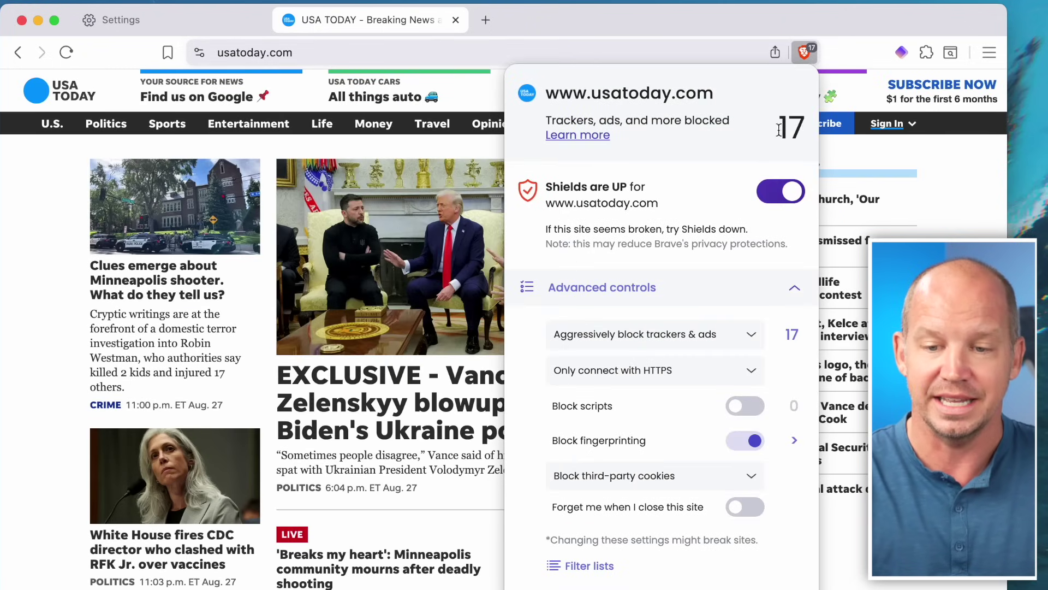
pyautogui.click(808, 52)
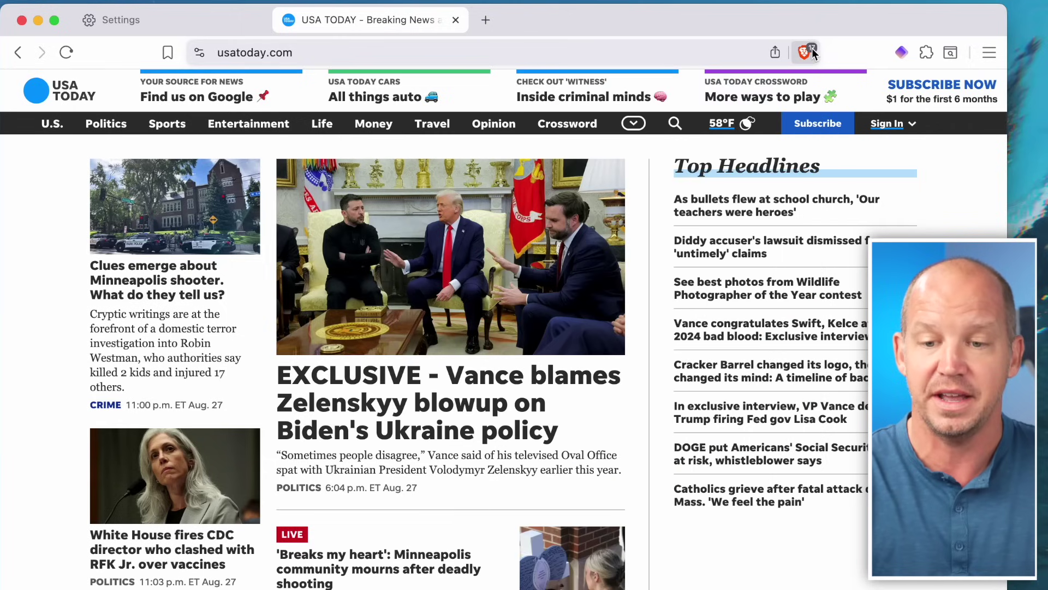
# Turn off the blocked-item number on the Shields icon and review the tracker blocking, HTTPS, script, fingerprinting and cookie options
pyautogui.click(174, 18)
pyautogui.click(845, 316)
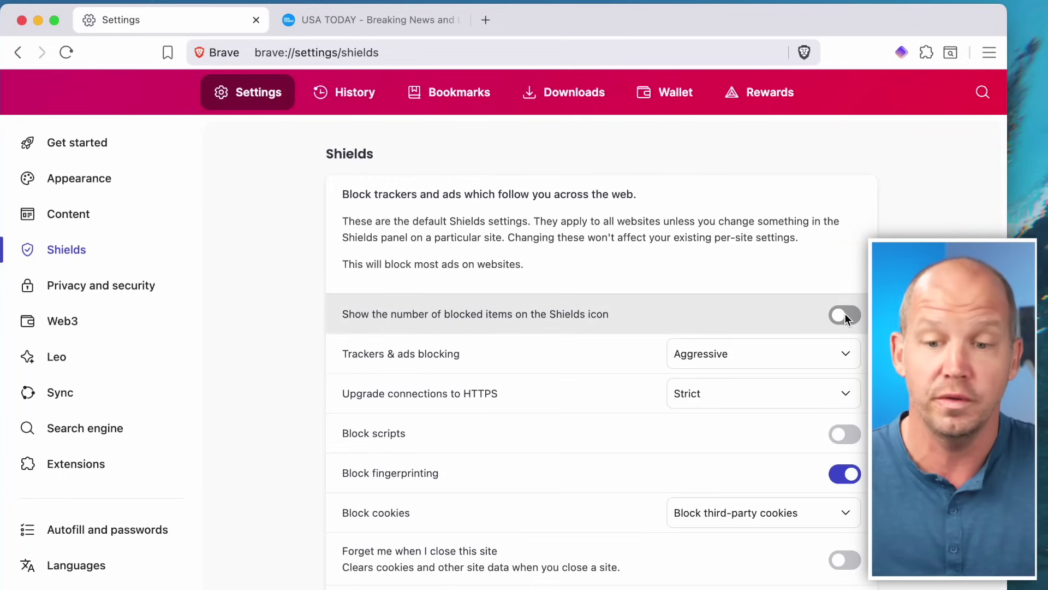
pyautogui.scroll(-3, 835, 315)
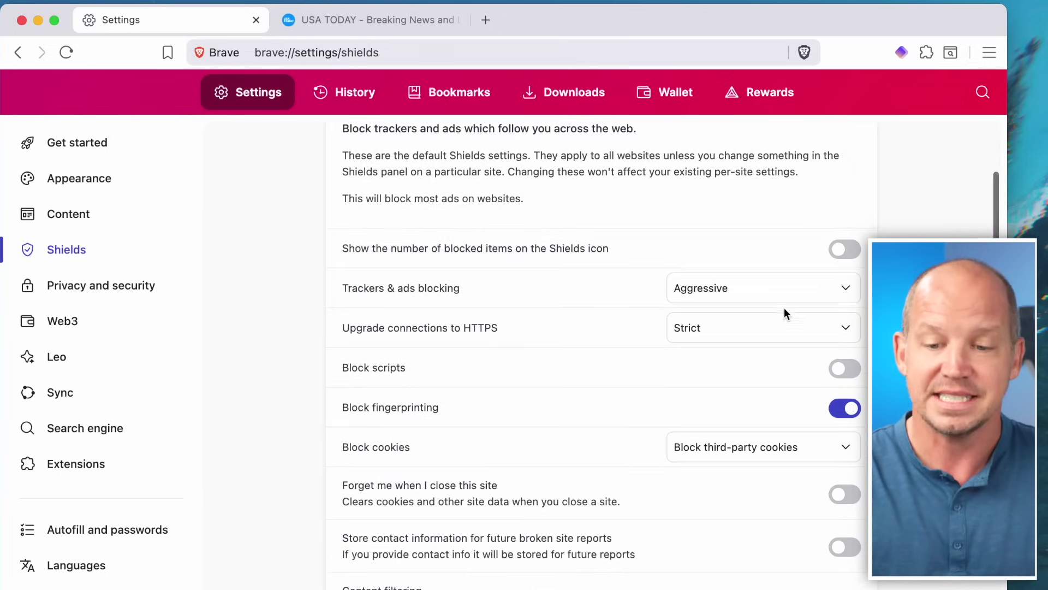
pyautogui.click(739, 301)
pyautogui.click(803, 324)
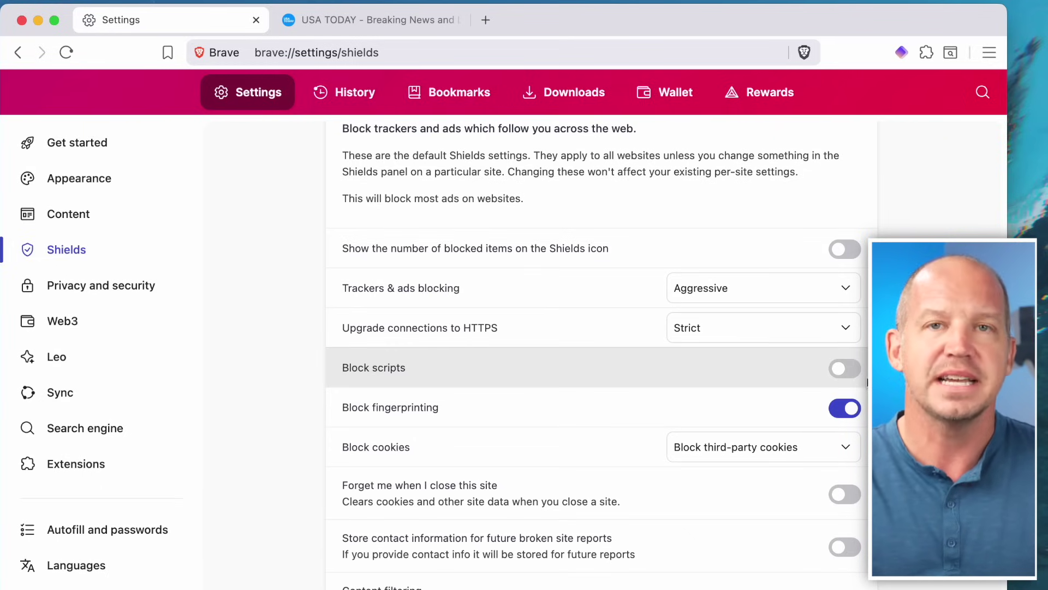
pyautogui.scroll(-3, 843, 334)
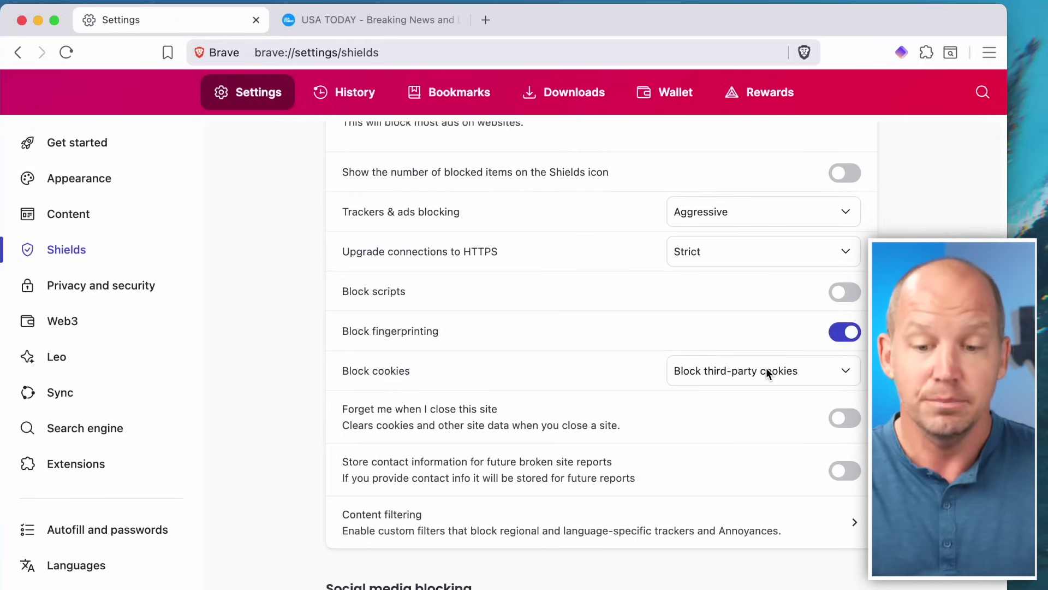
pyautogui.scroll(-4, 785, 379)
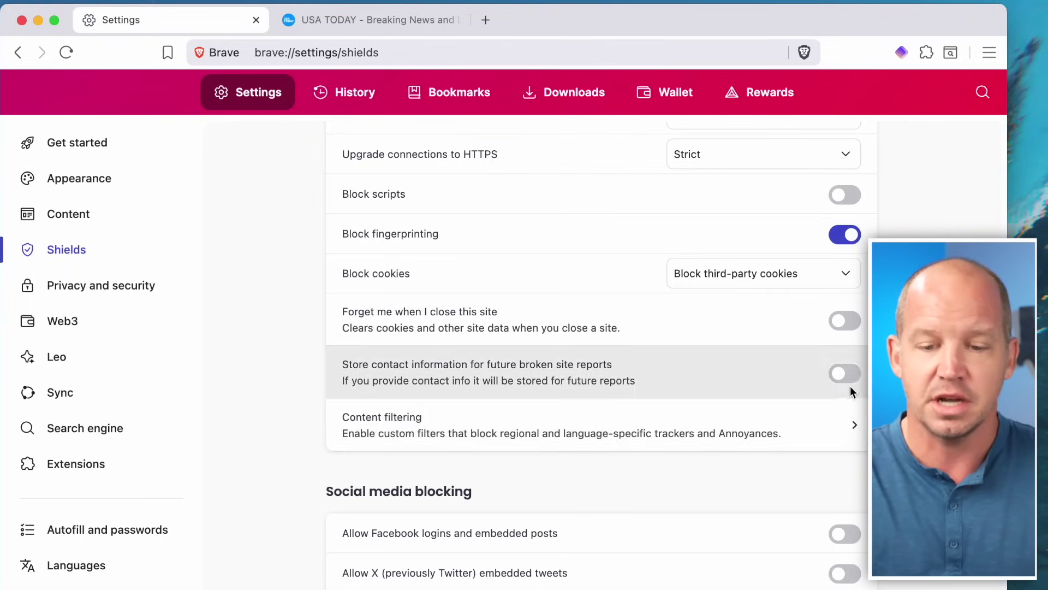
# Open Content filtering, expand the full set of filter lists, and review it down to the custom filter lists section
pyautogui.click(759, 429)
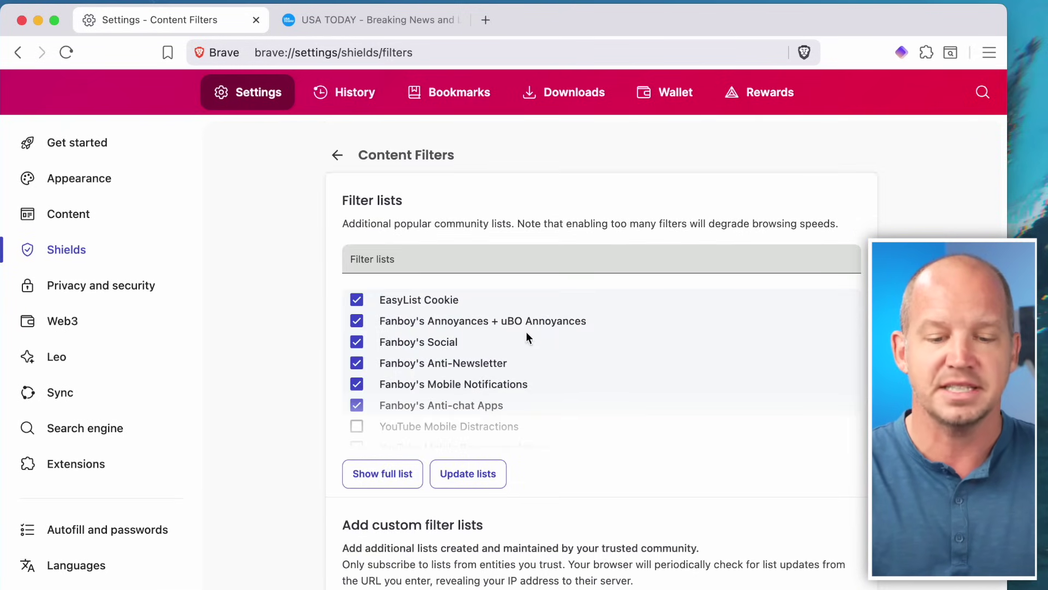
pyautogui.click(375, 475)
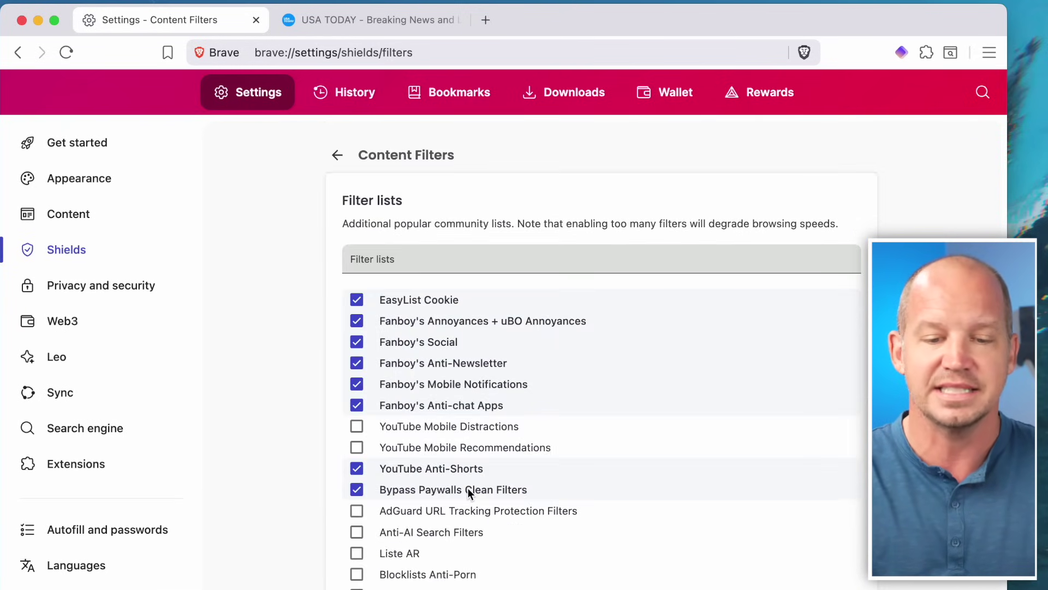
pyautogui.scroll(-2, 468, 490)
pyautogui.scroll(1, 460, 325)
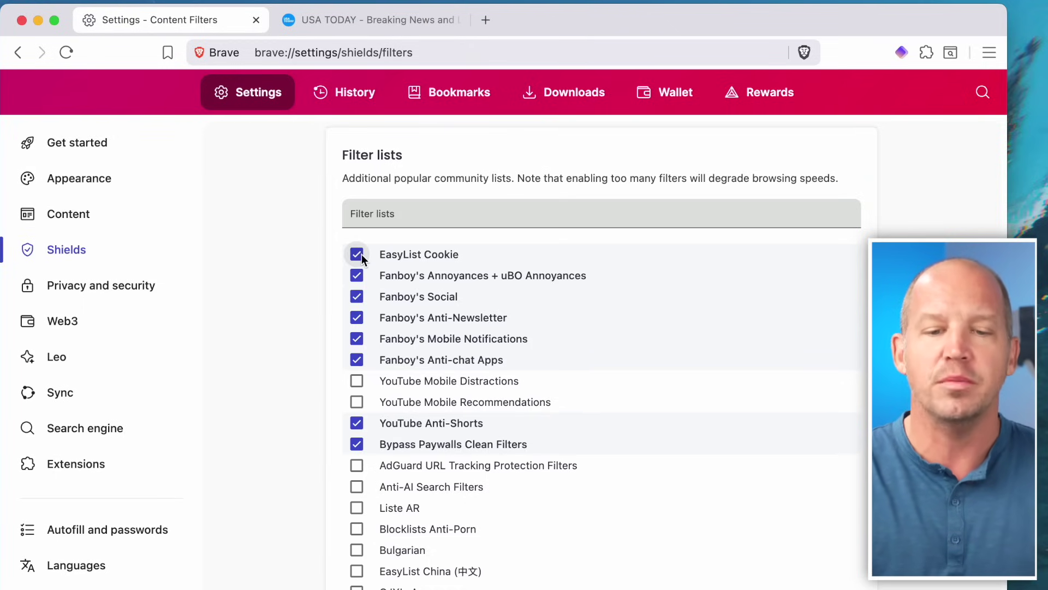
pyautogui.scroll(-20, 464, 312)
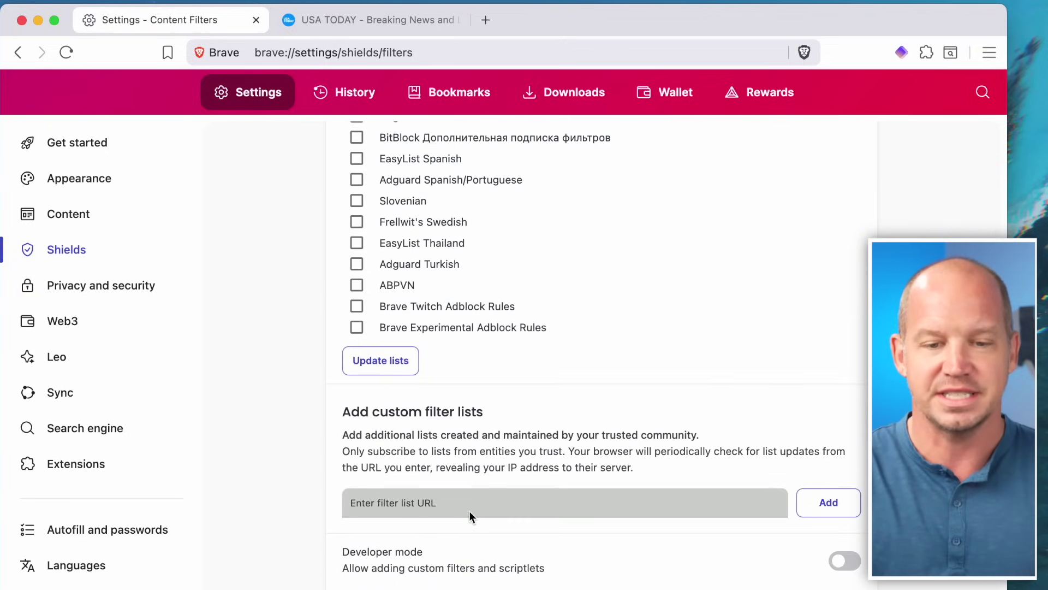
# Block the Top Headlines section on the USA TODAY home page with the Block elements command
pyautogui.click(378, 20)
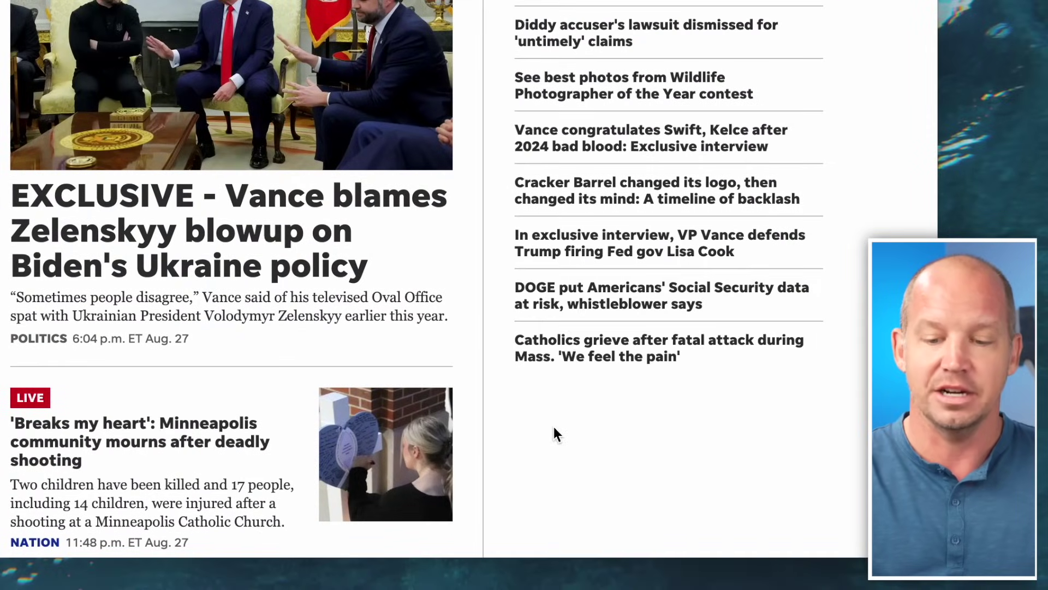
pyautogui.rightClick(623, 486)
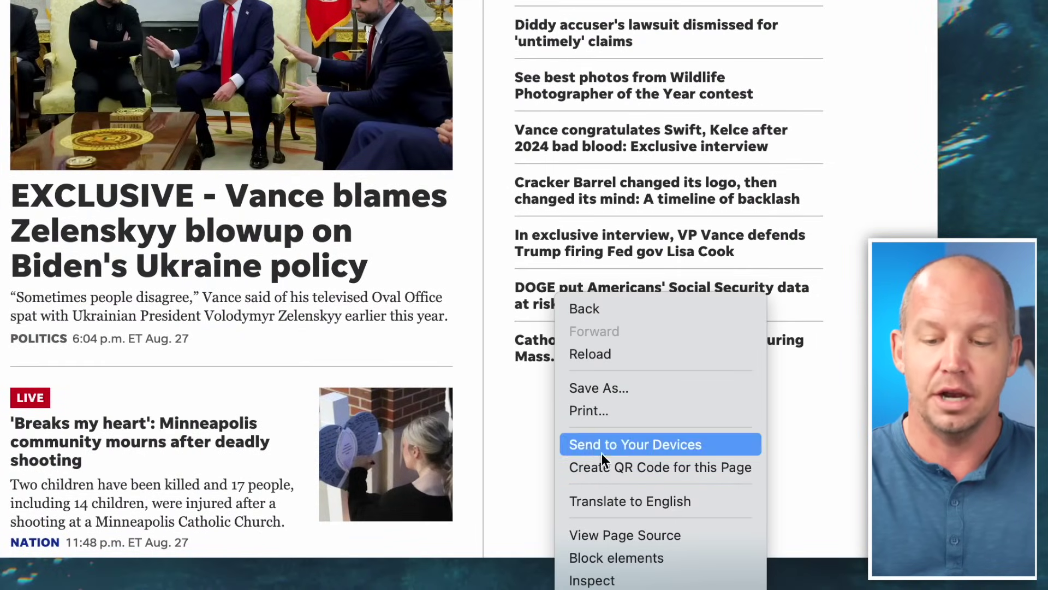
pyautogui.click(626, 558)
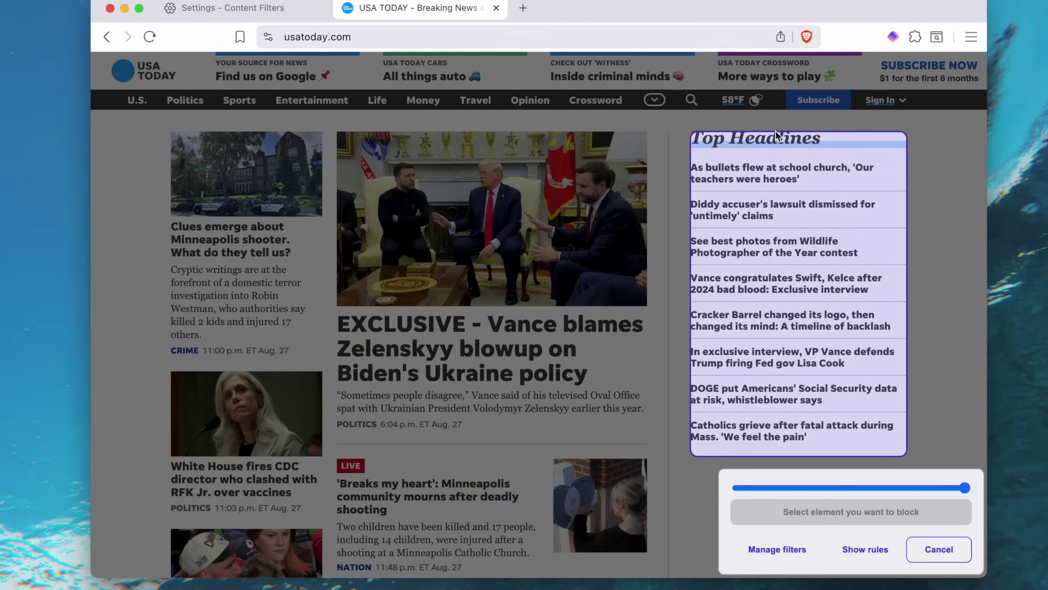
pyautogui.click(778, 135)
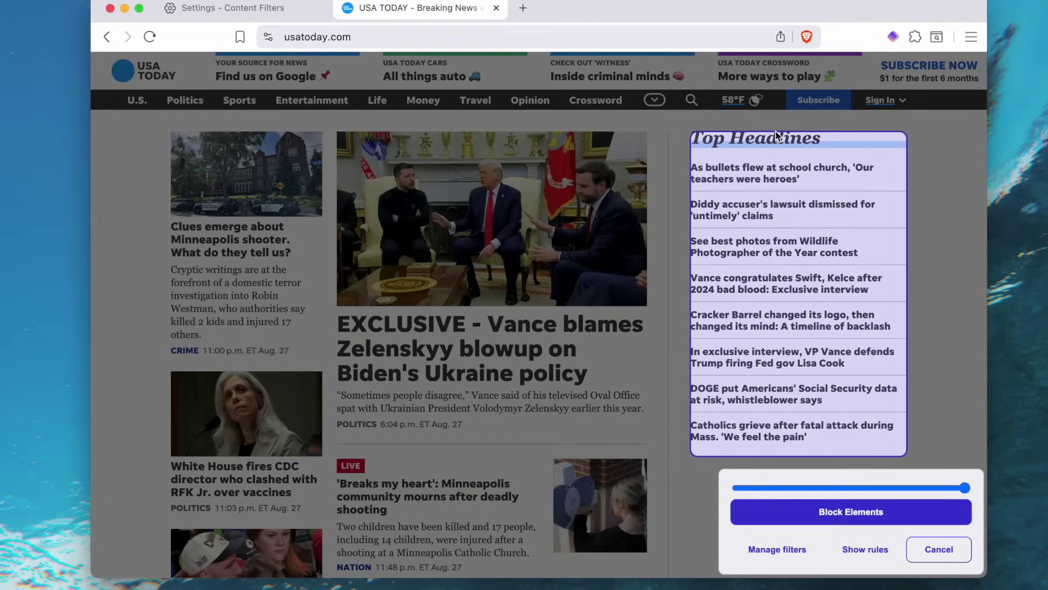
pyautogui.click(840, 511)
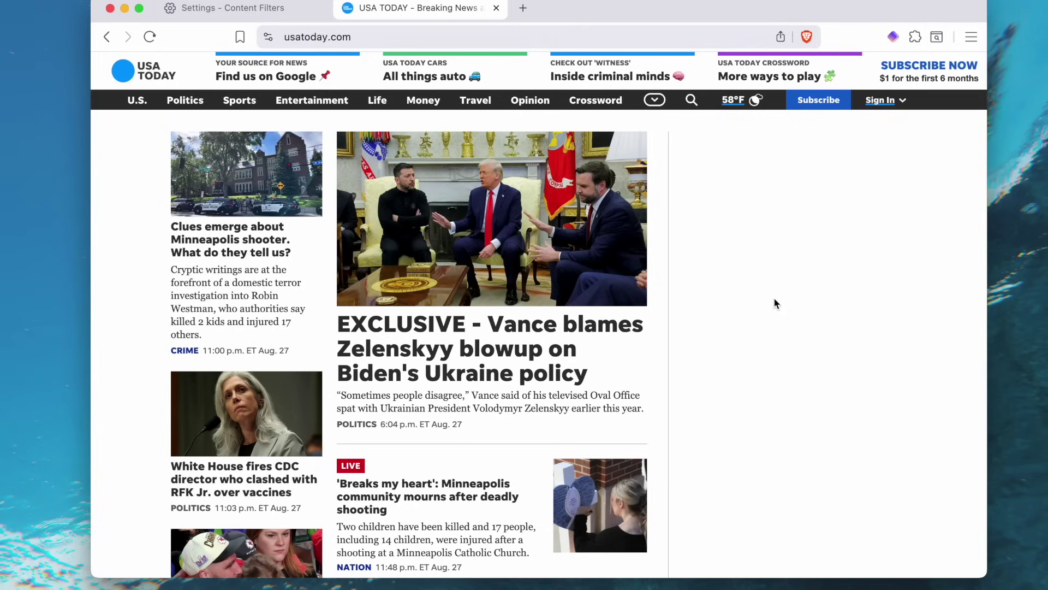
# Inspect the usatoday.com rule under the custom filters, look back over the filter lists, and return to the main Shields settings
pyautogui.click(273, 9)
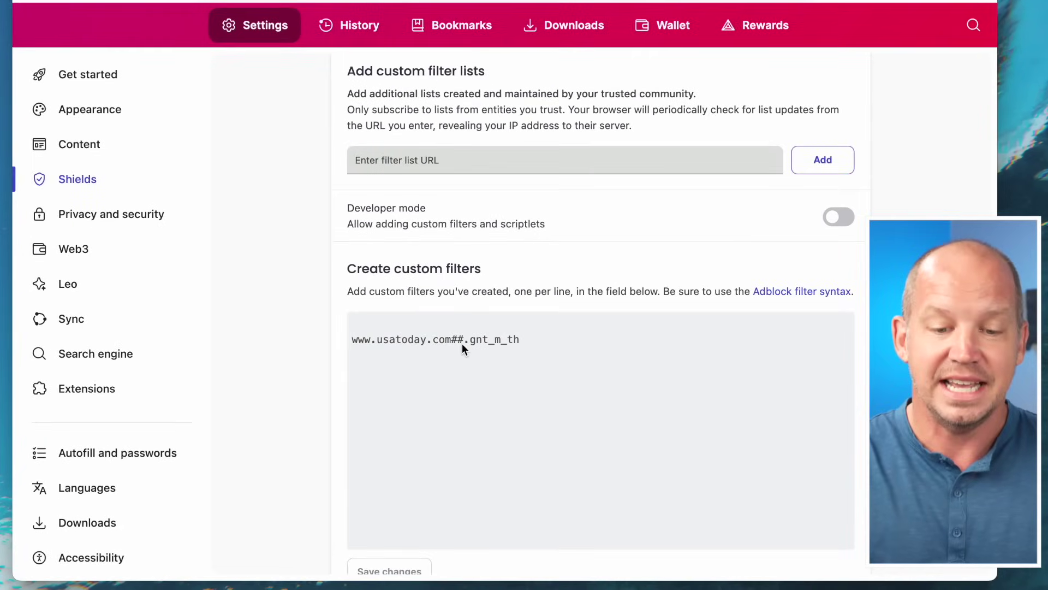
pyautogui.tripleClick(401, 342)
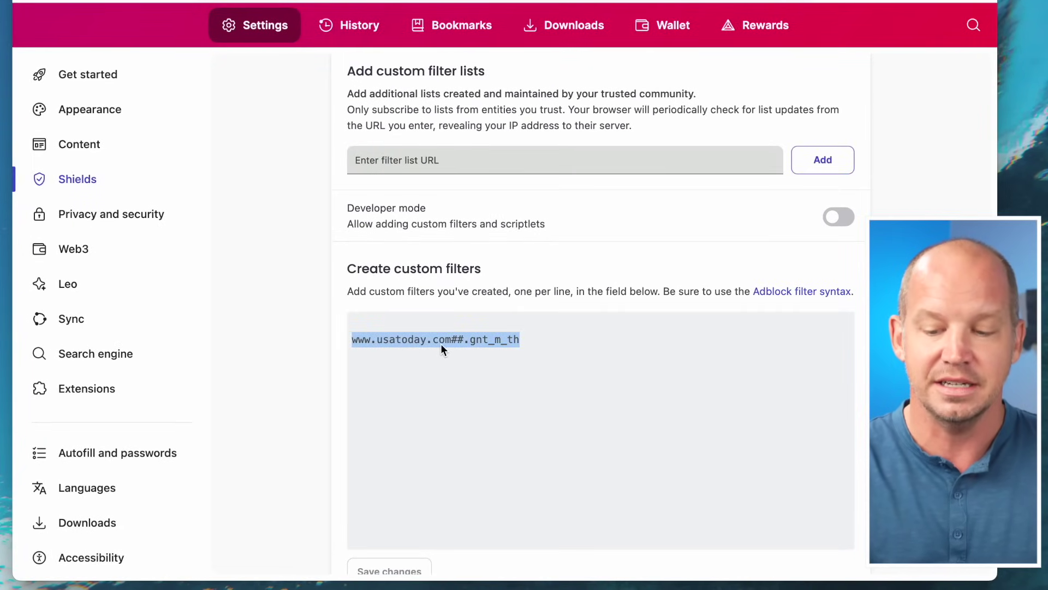
pyautogui.click(559, 345)
pyautogui.scroll(-1, 559, 345)
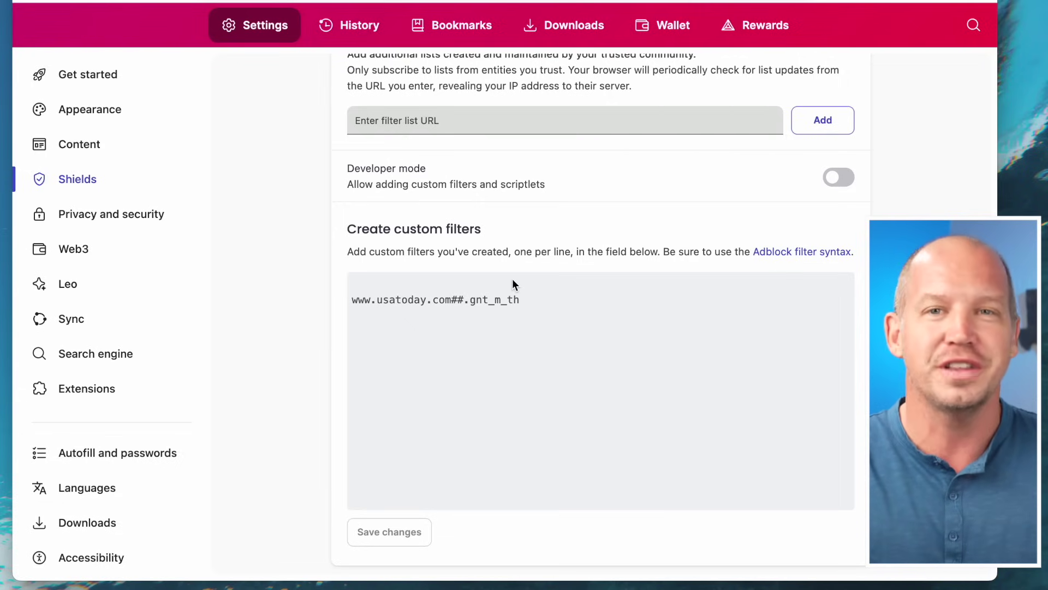
pyautogui.scroll(10, 513, 283)
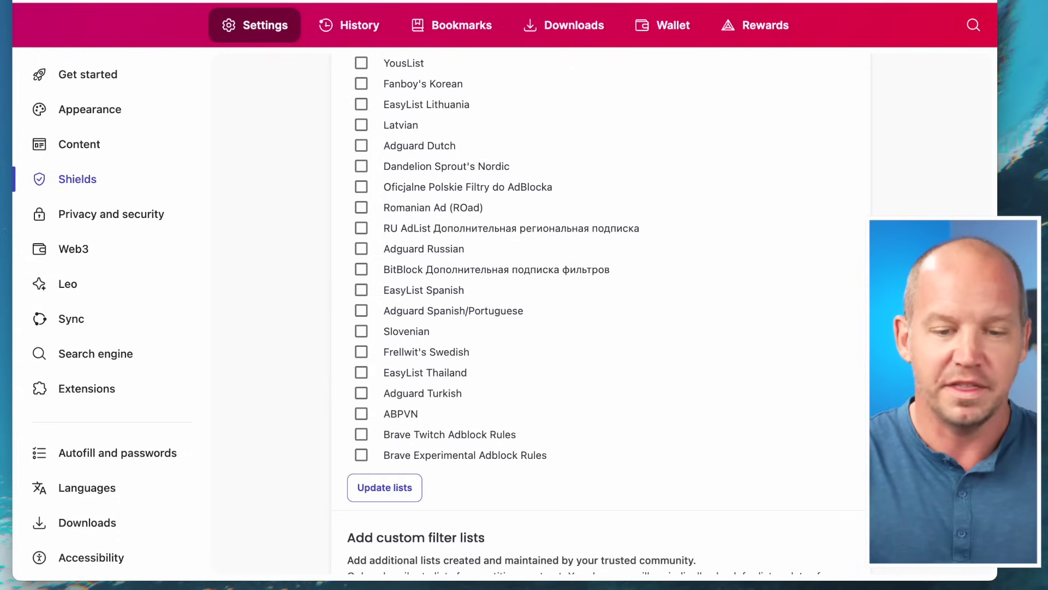
pyautogui.scroll(5, 431, 207)
pyautogui.scroll(12, 433, 208)
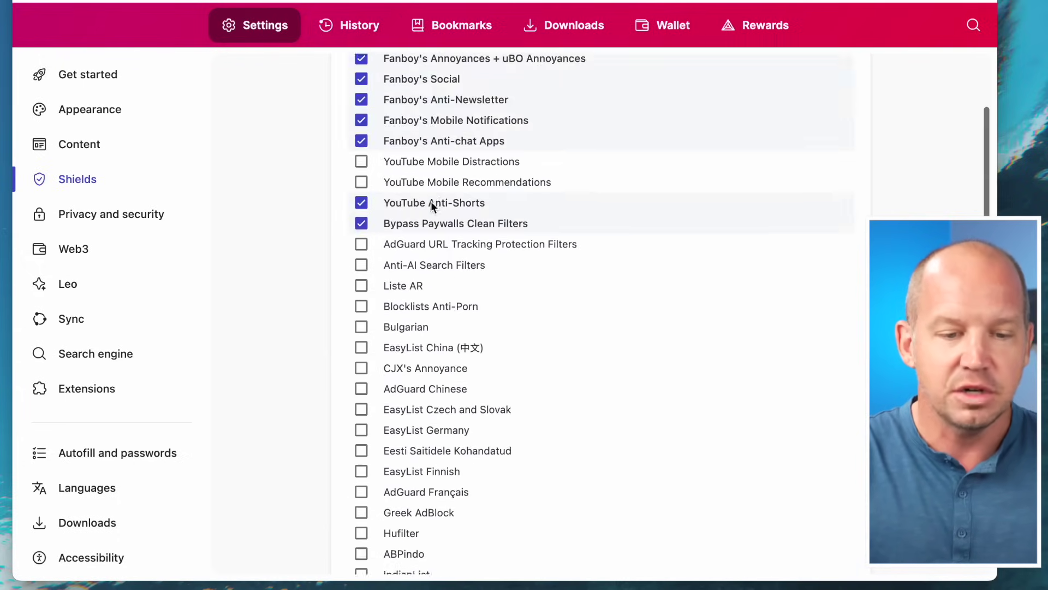
pyautogui.click(341, 87)
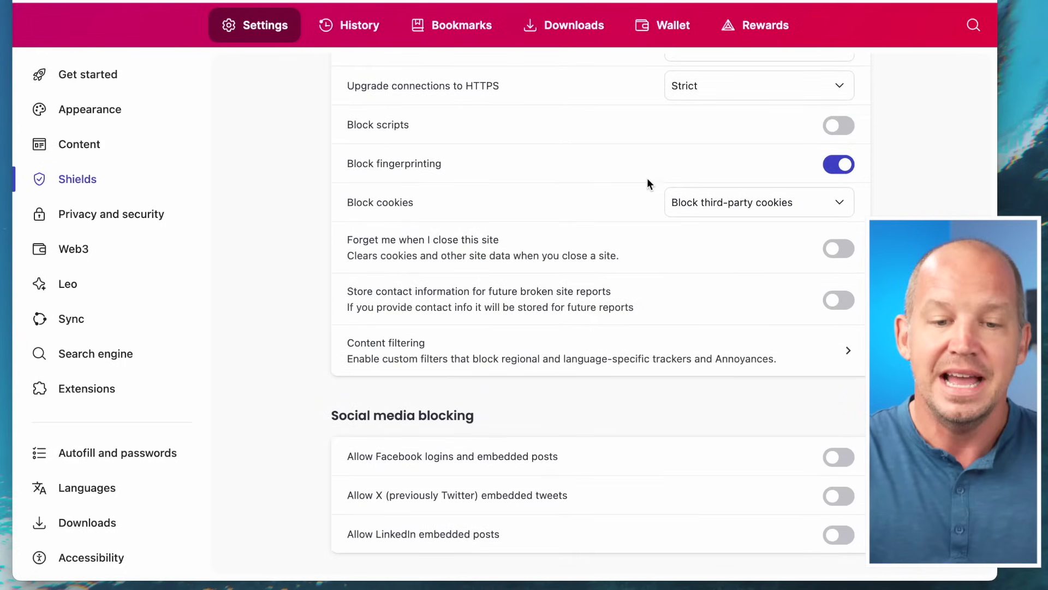
# Open the Shields details for usatoday.com and examine the site's advanced controls
pyautogui.click(364, 14)
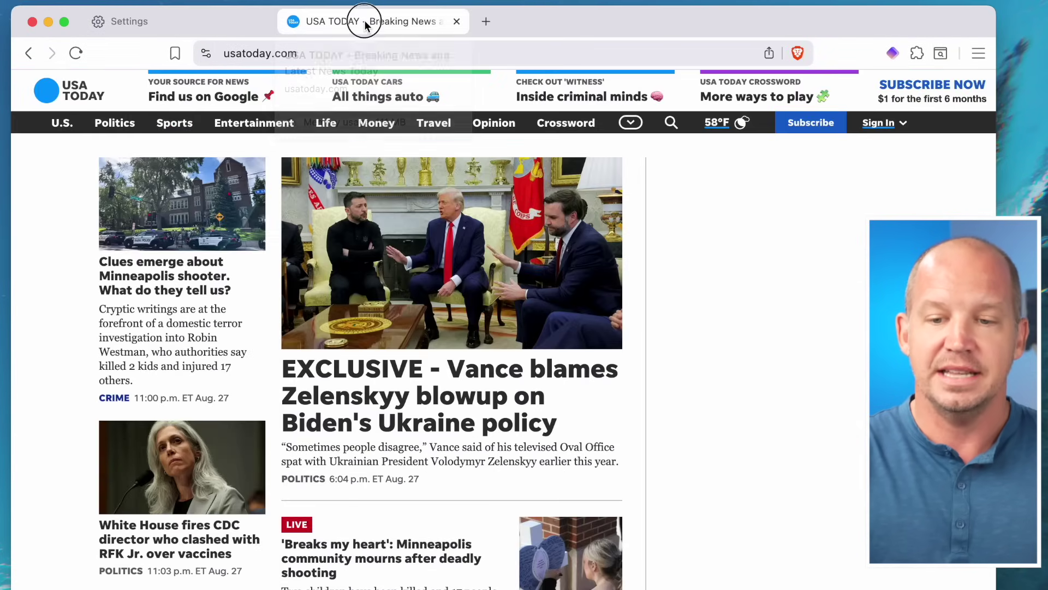
pyautogui.click(798, 55)
pyautogui.click(787, 284)
pyautogui.click(781, 285)
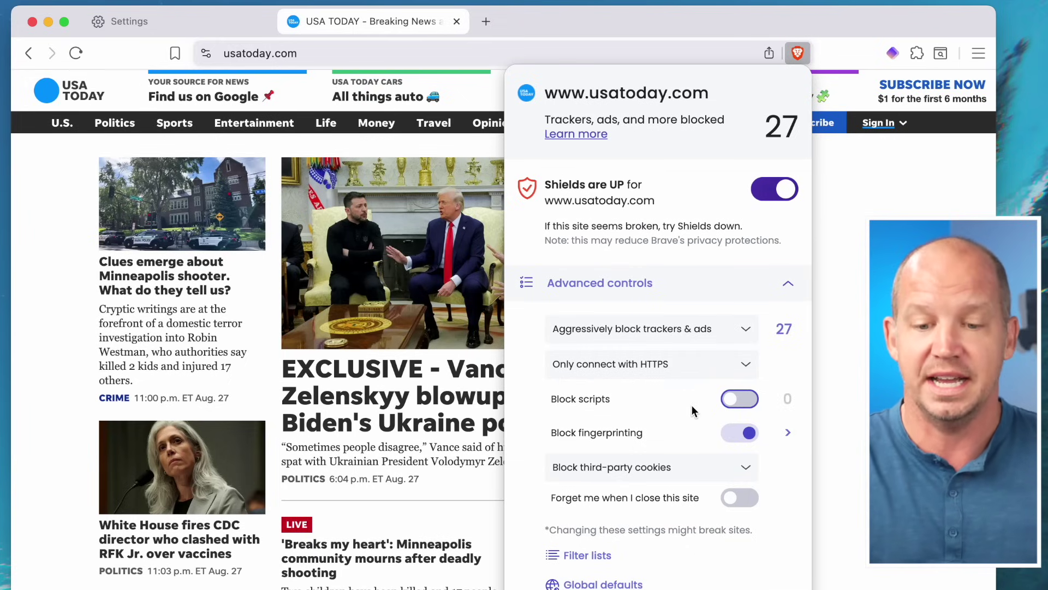
# Enable script blocking for usatoday.com in the Shields advanced controls and clear all blocked elements on the site
pyautogui.click(747, 400)
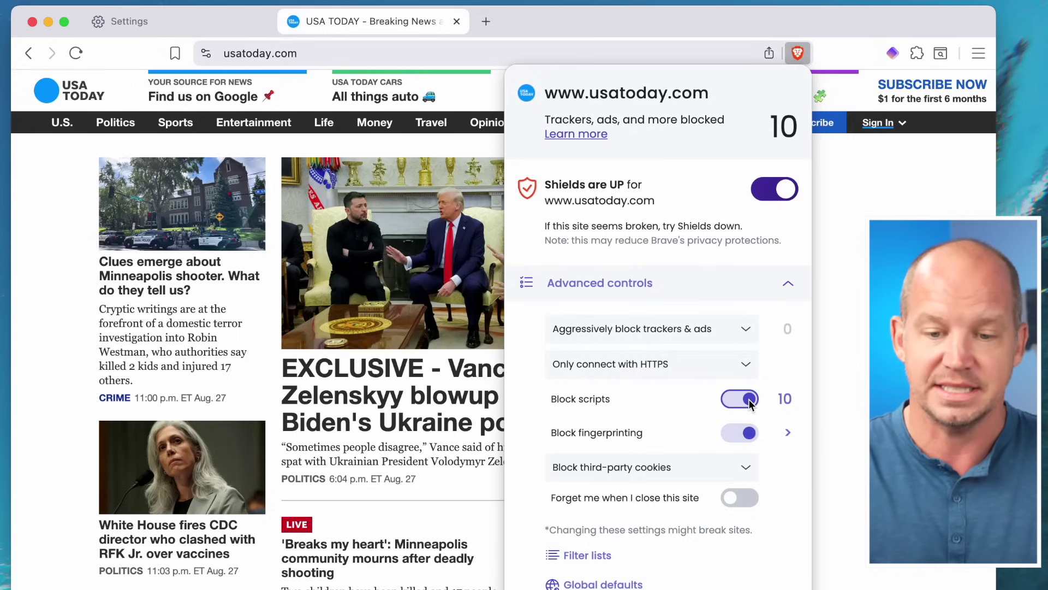
pyautogui.click(787, 283)
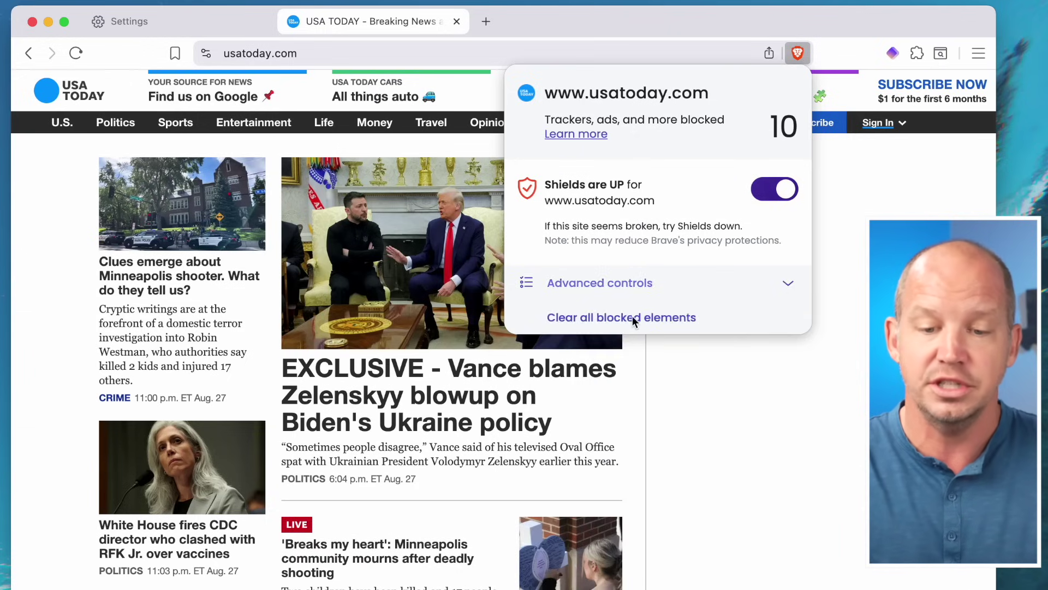
pyautogui.click(600, 317)
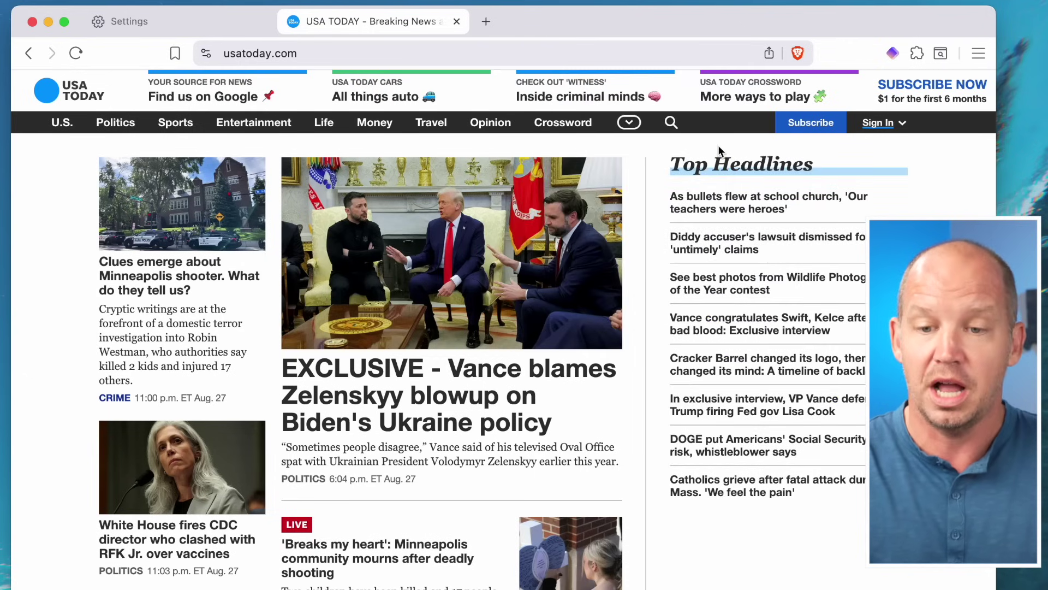
# Reopen the Shields advanced controls for usatoday.com, switch Shields down for the site, and switch them back up
pyautogui.click(798, 53)
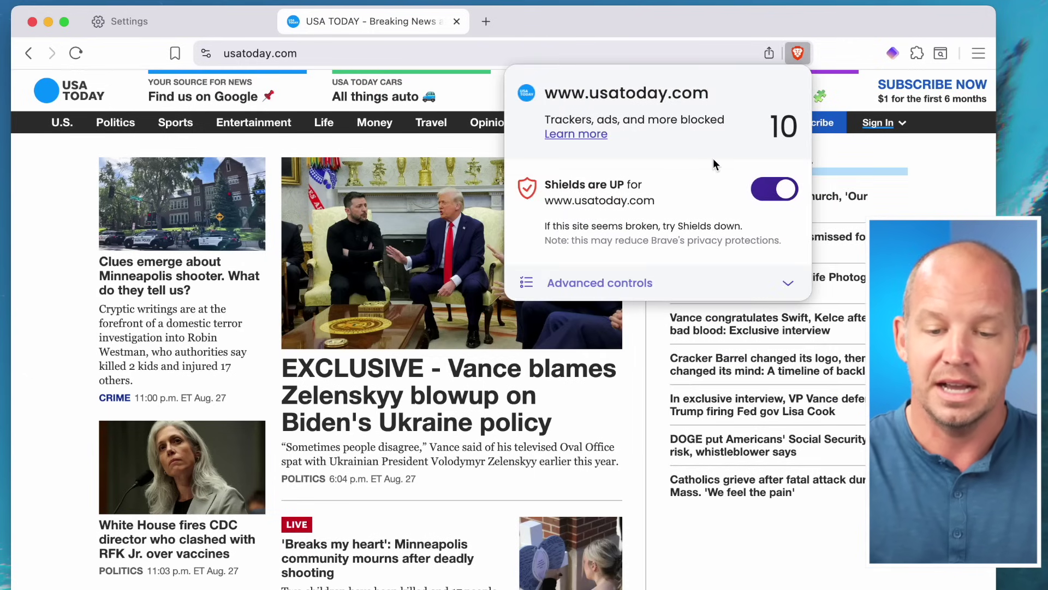
pyautogui.click(656, 285)
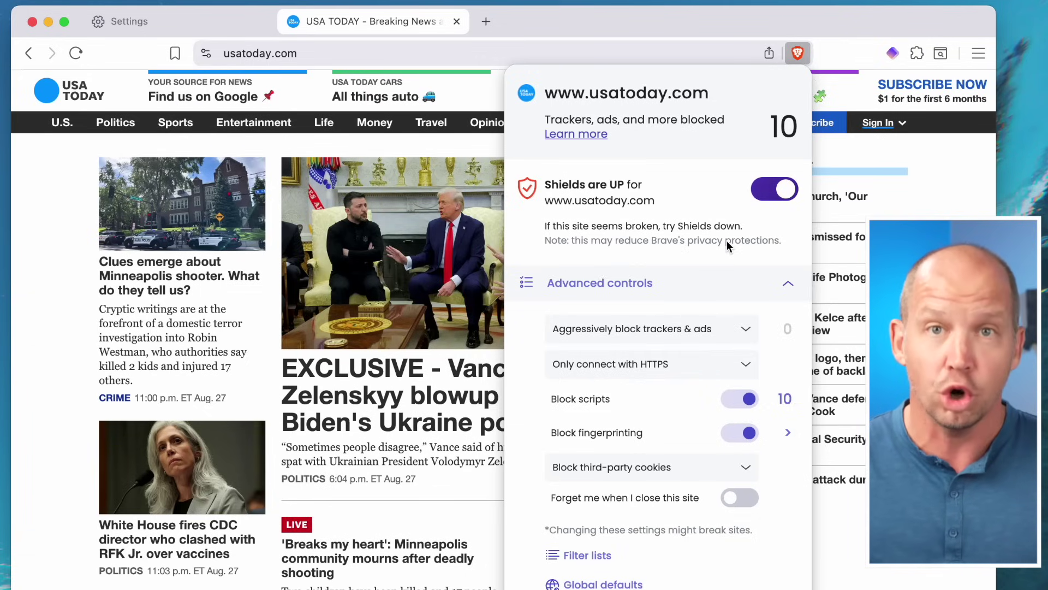
pyautogui.click(775, 191)
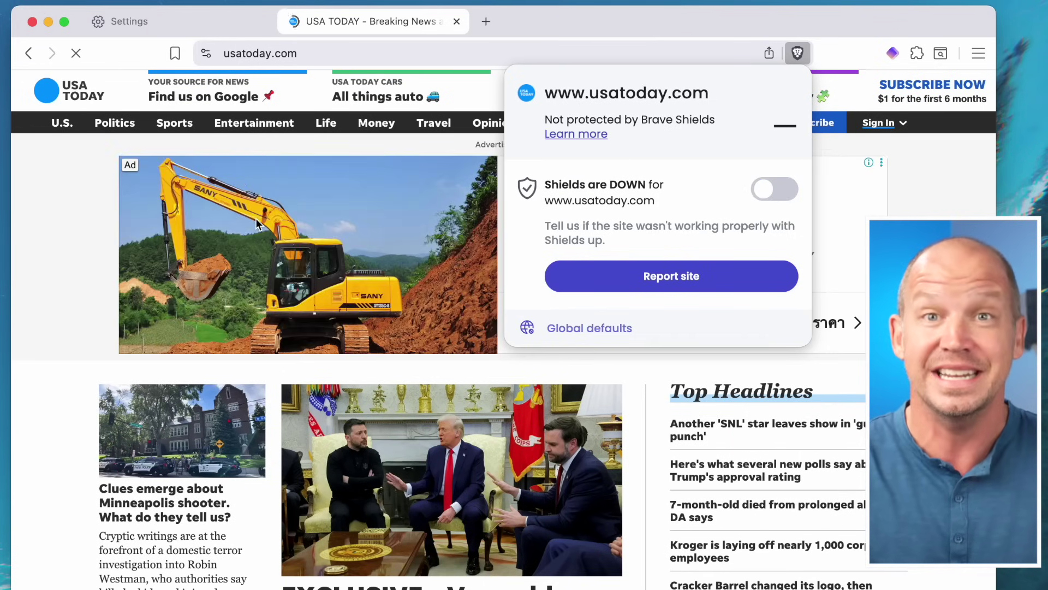
pyautogui.click(773, 188)
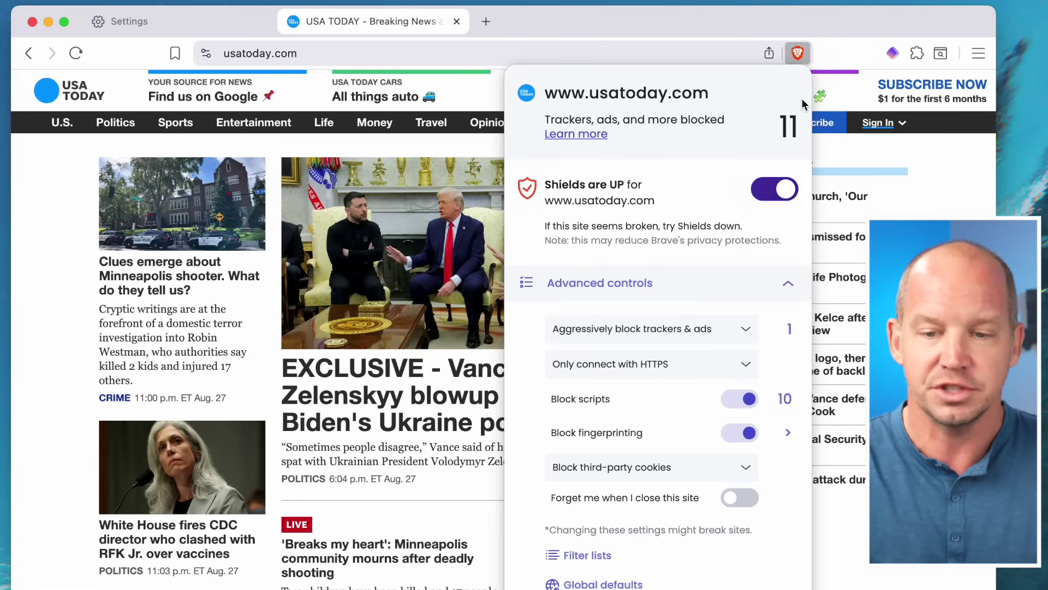
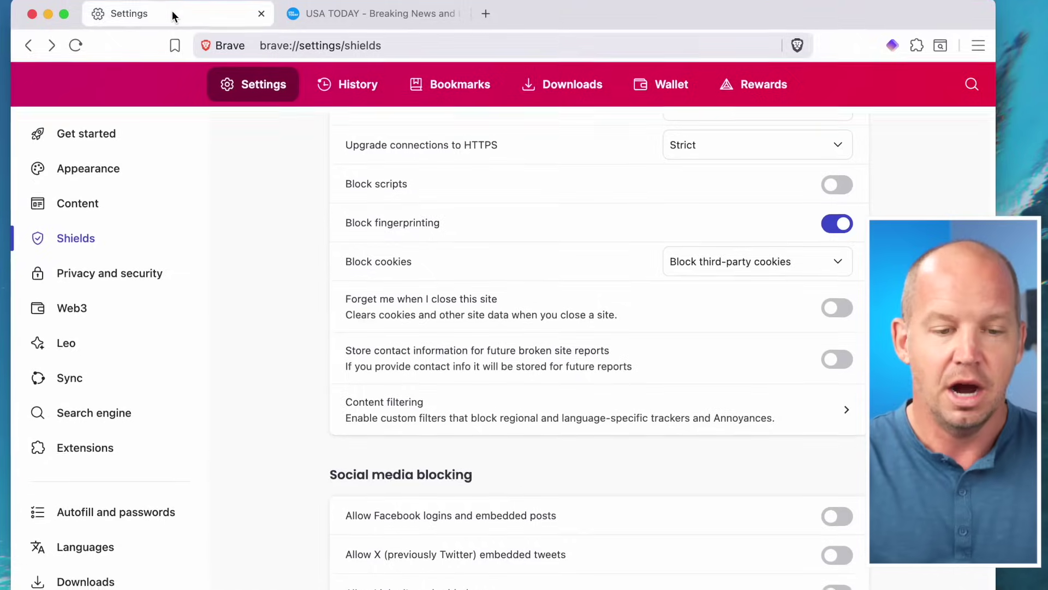
# In the Privacy and security settings, examine the on-exit options for deleting browsing data and close them without saving
pyautogui.click(88, 273)
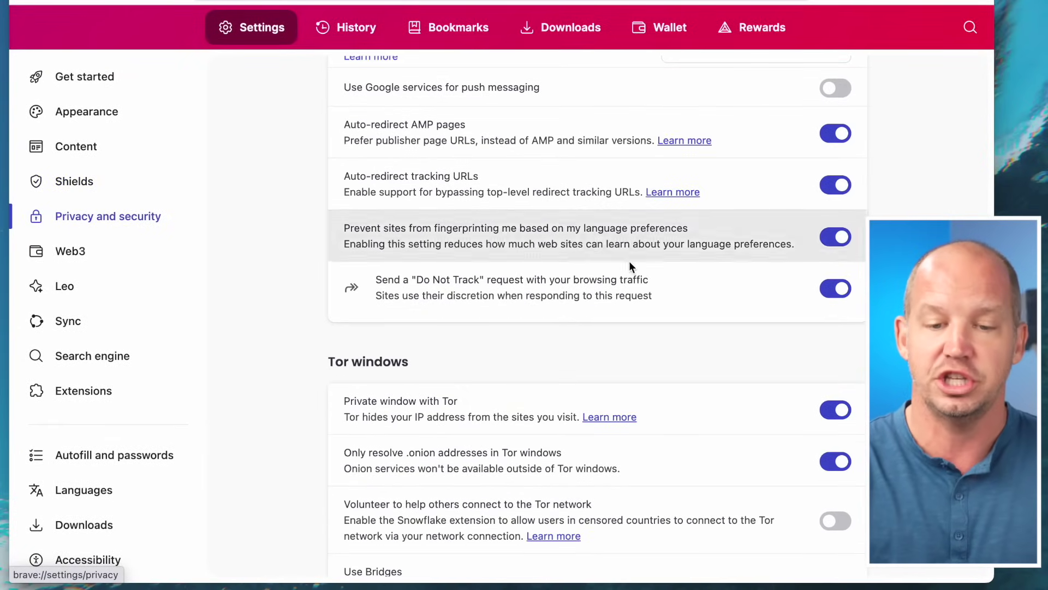
pyautogui.scroll(5, 484, 225)
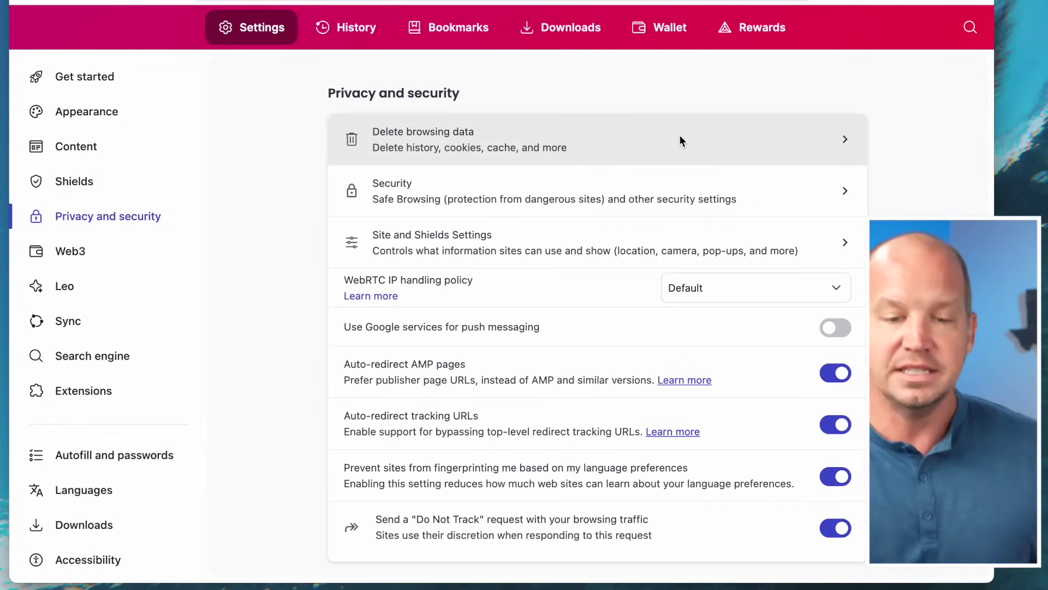
pyautogui.click(681, 141)
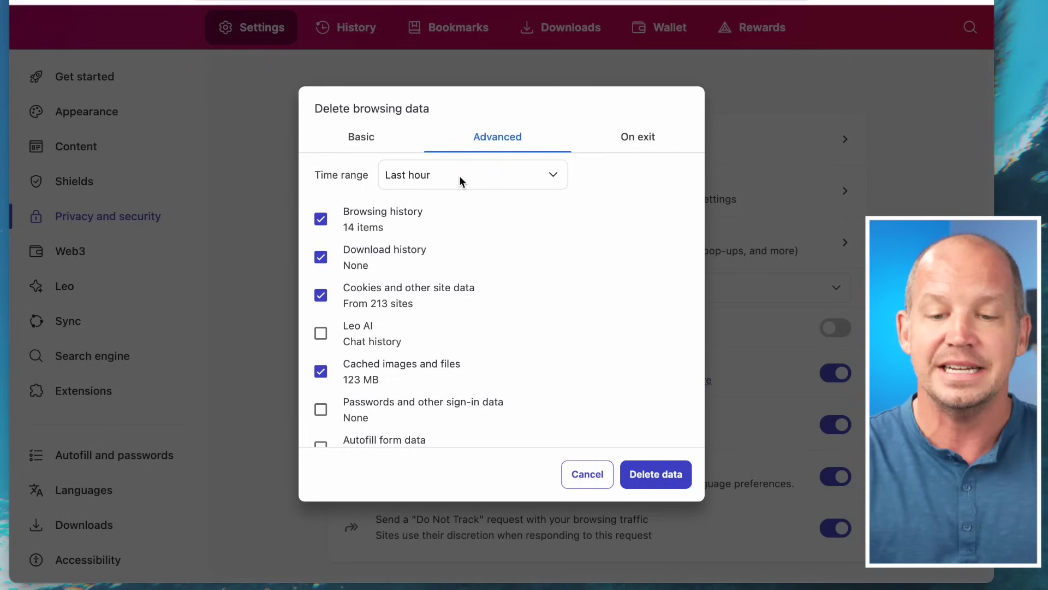
pyautogui.click(654, 139)
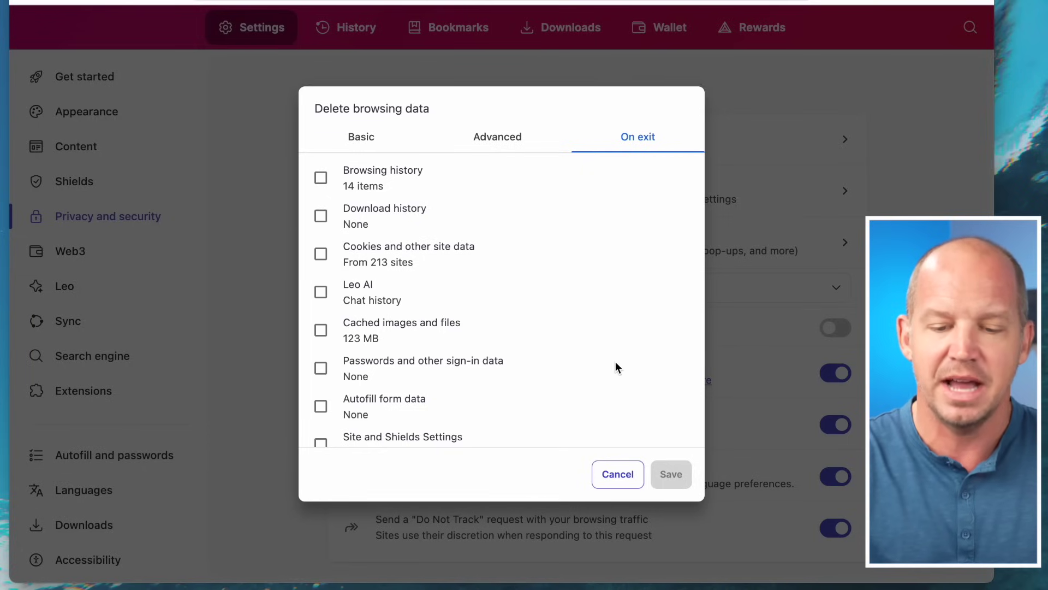
pyautogui.click(616, 474)
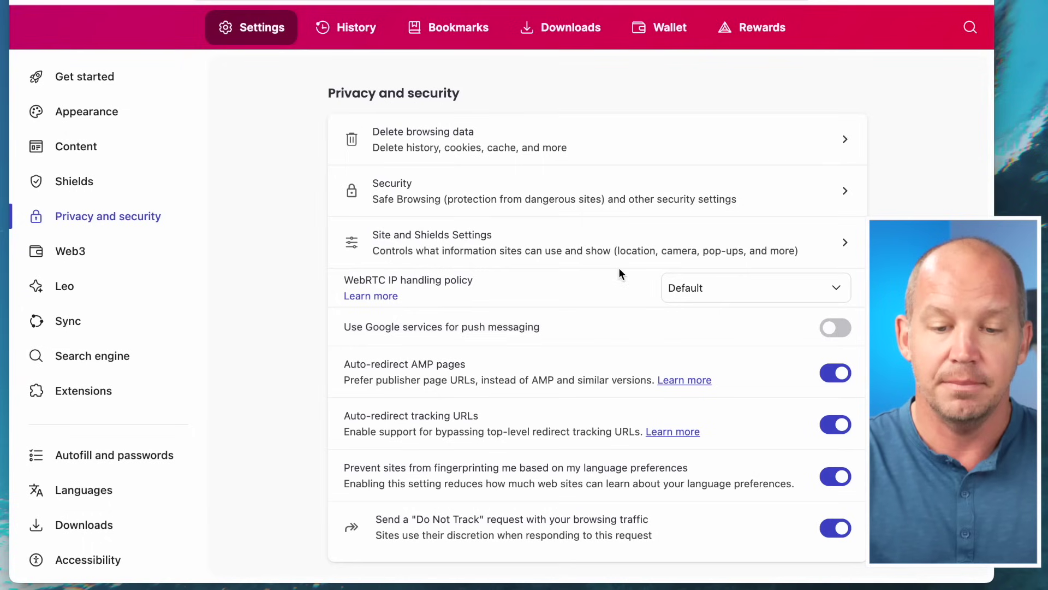
# Open the Security settings and review Safe Browsing, secure DNS and the available DNS providers without changing the selection
pyautogui.click(598, 188)
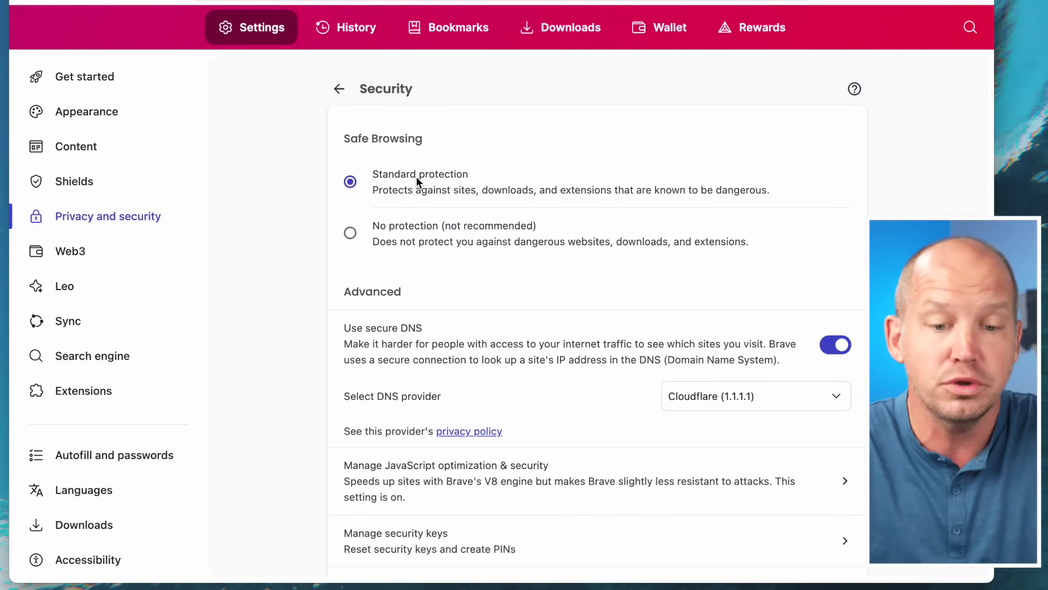
pyautogui.scroll(-3, 627, 246)
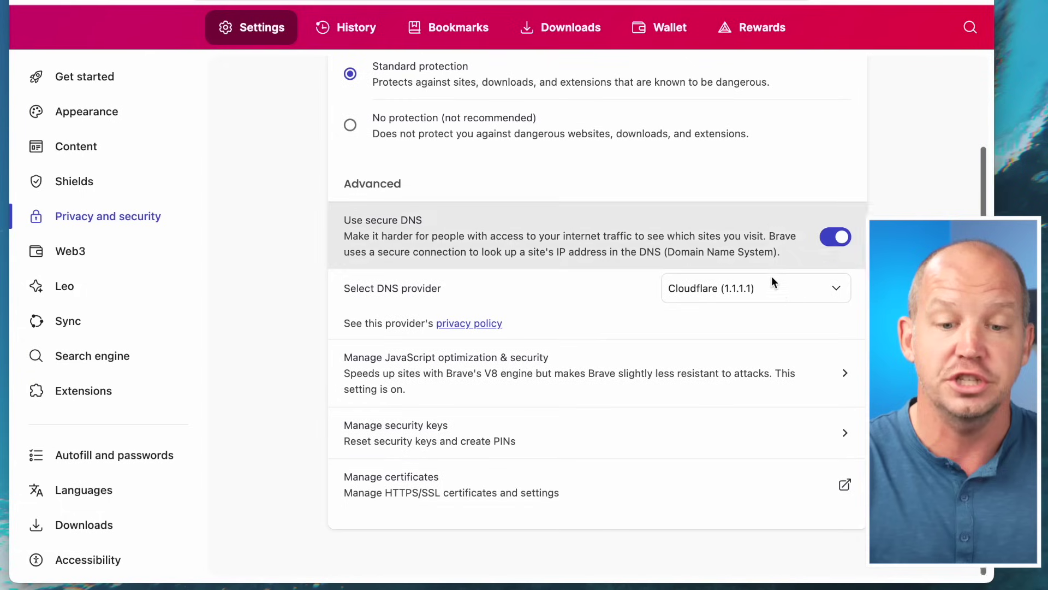
pyautogui.click(802, 288)
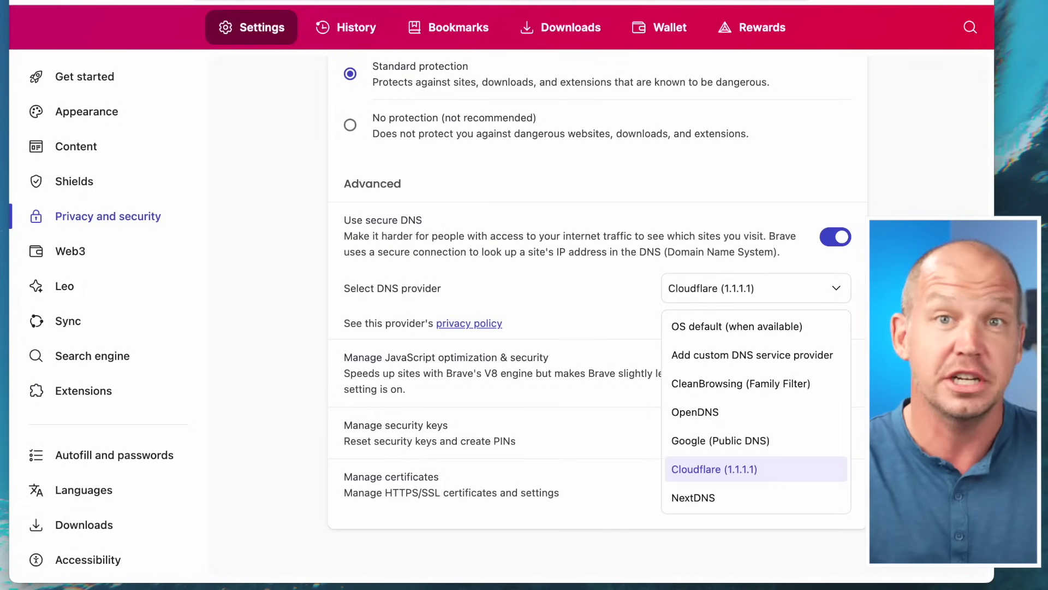
pyautogui.press('Escape')
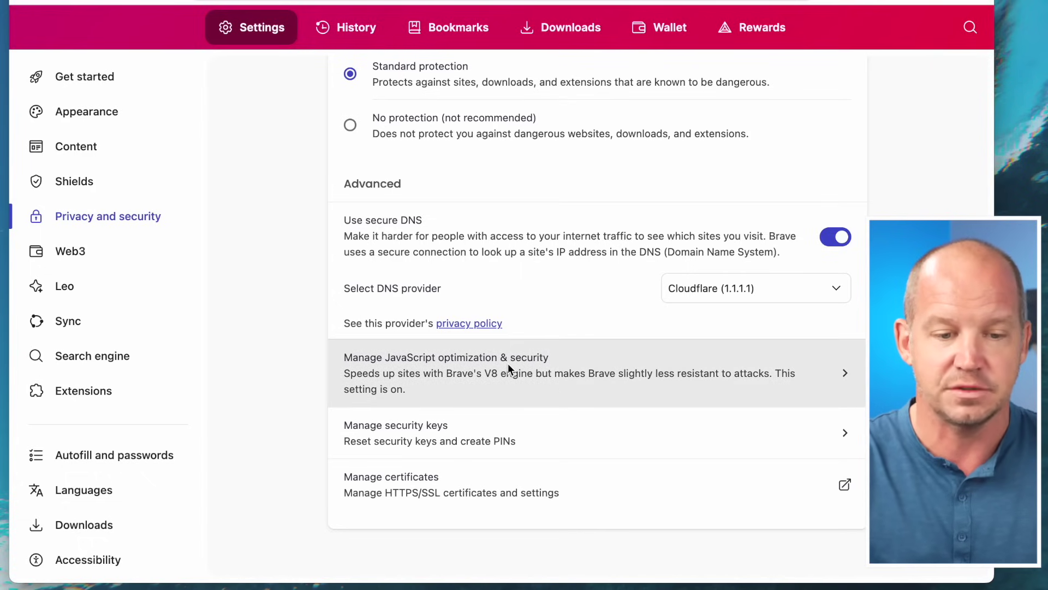
# In the Web3 settings, set the default Ethereum wallet to Extensions (no fallback) and review the remaining wallet and Web3 domain options
pyautogui.click(71, 252)
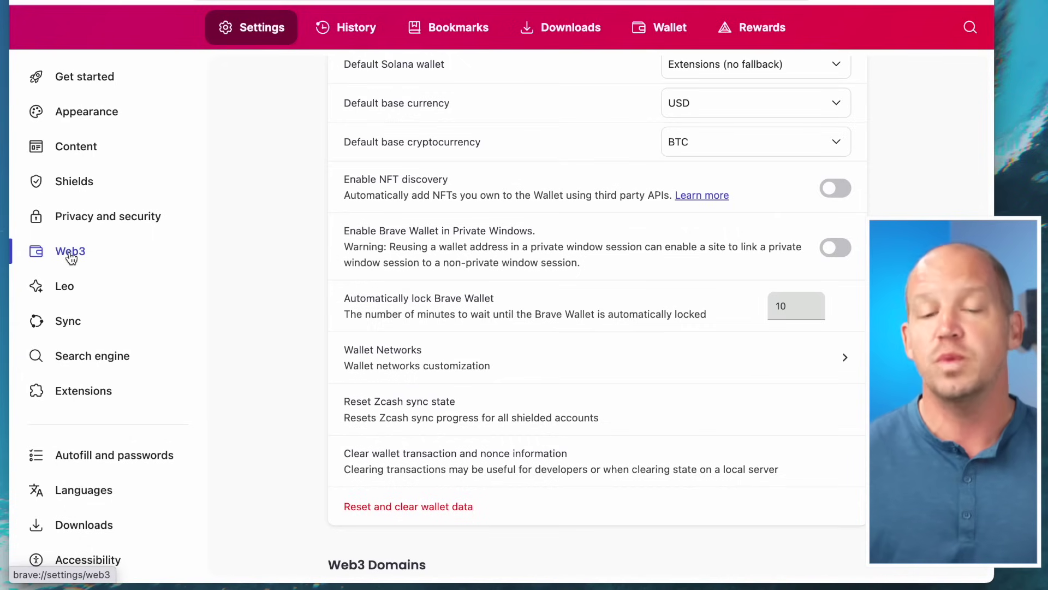
pyautogui.scroll(2, 605, 211)
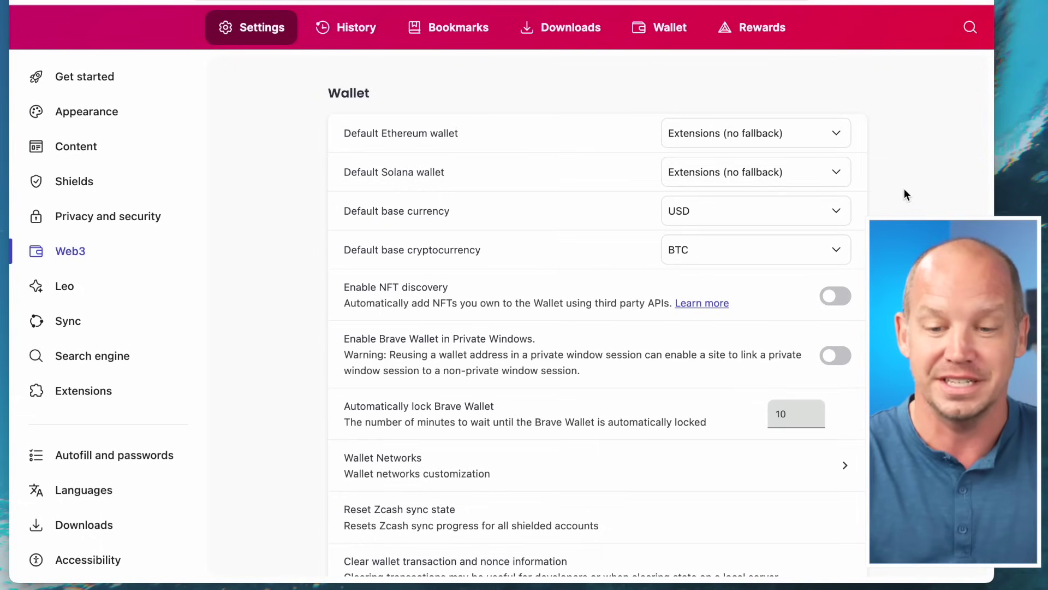
pyautogui.click(819, 135)
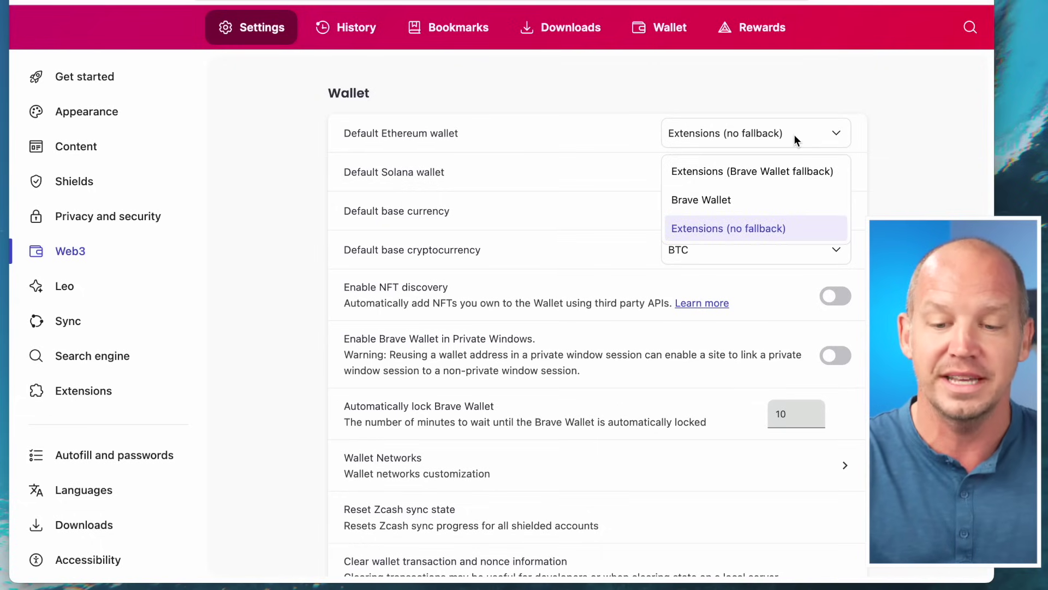
pyautogui.click(726, 228)
pyautogui.scroll(-3, 778, 218)
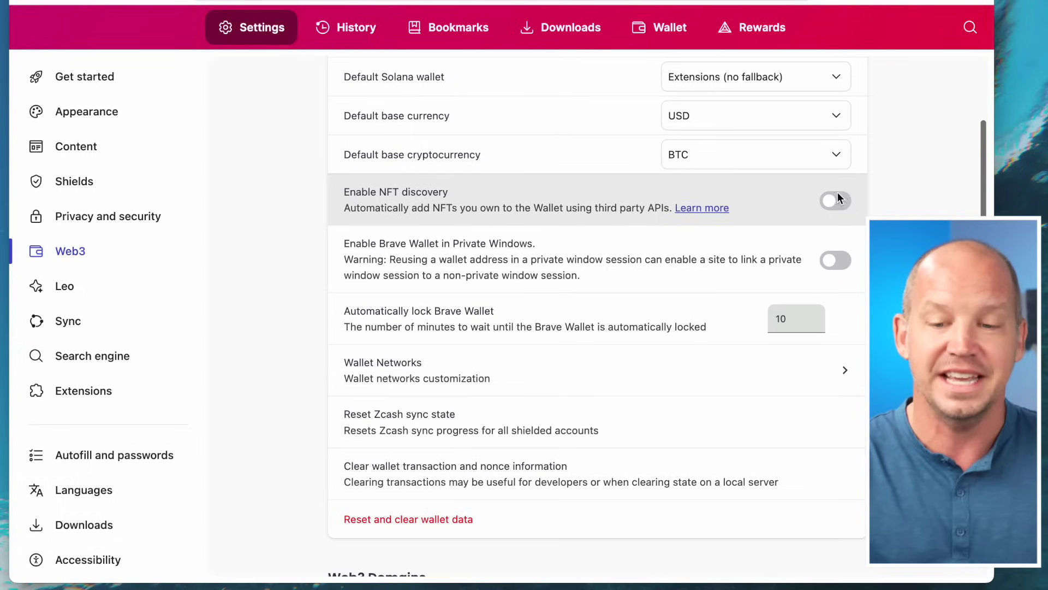
pyautogui.scroll(-5, 854, 254)
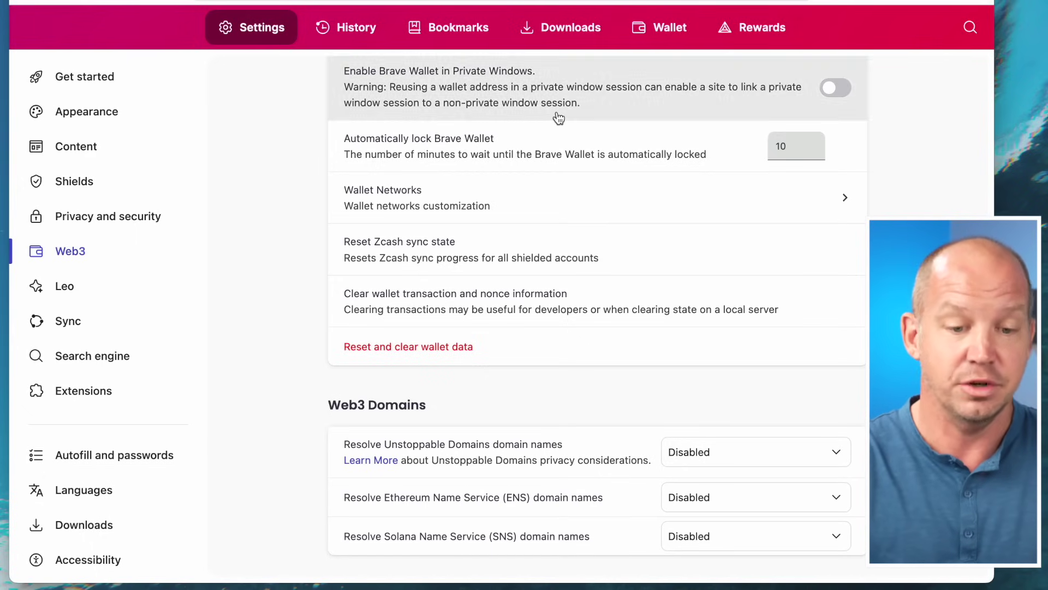
# Open the Leo settings and review the AI assistant options down to the Bring your own model section
pyautogui.click(66, 289)
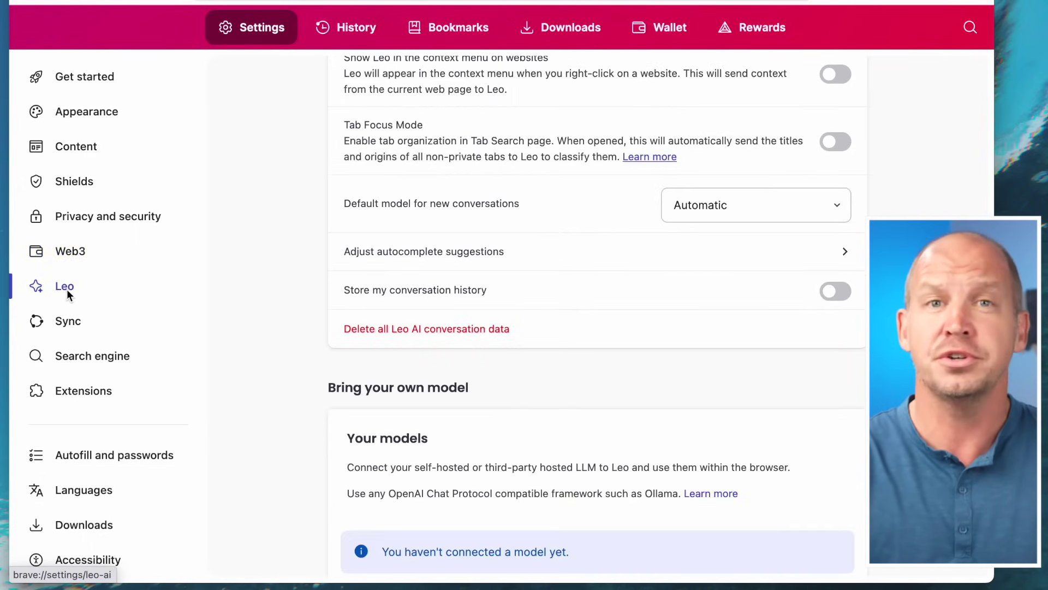
pyautogui.scroll(5, 575, 321)
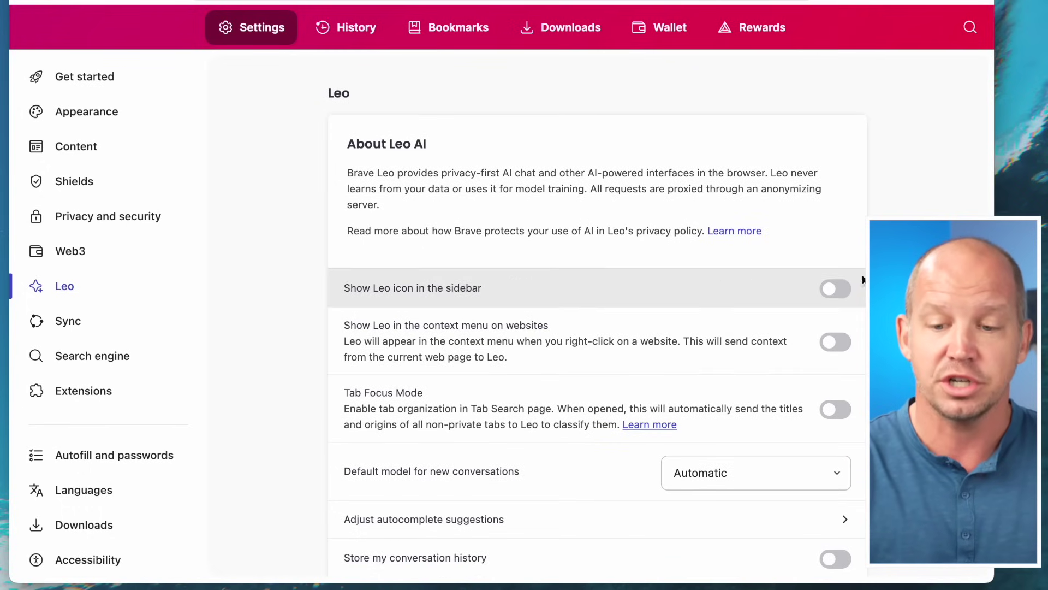
pyautogui.scroll(-4, 860, 292)
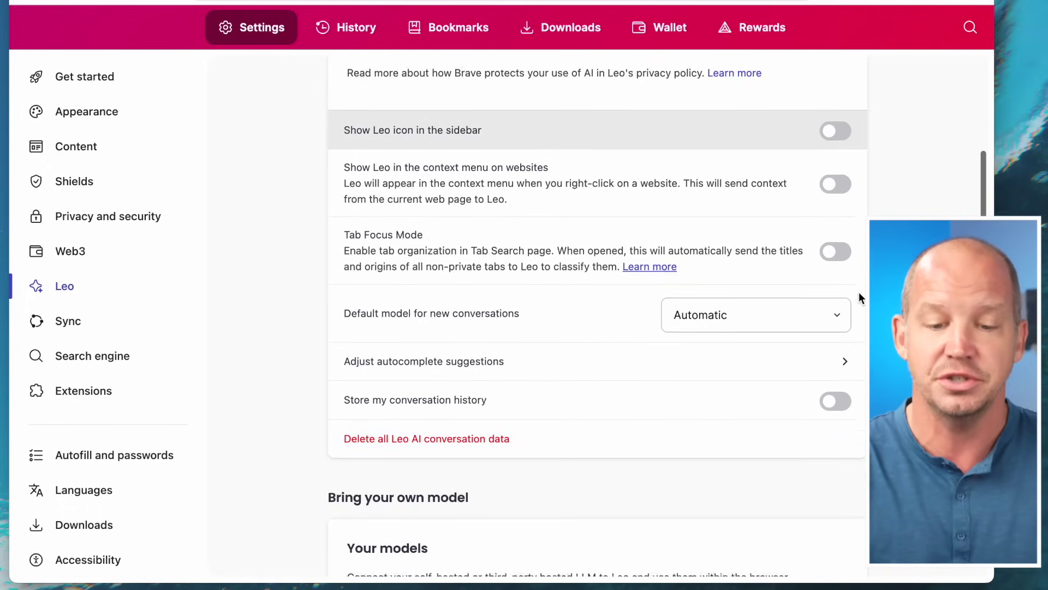
pyautogui.scroll(-3, 847, 363)
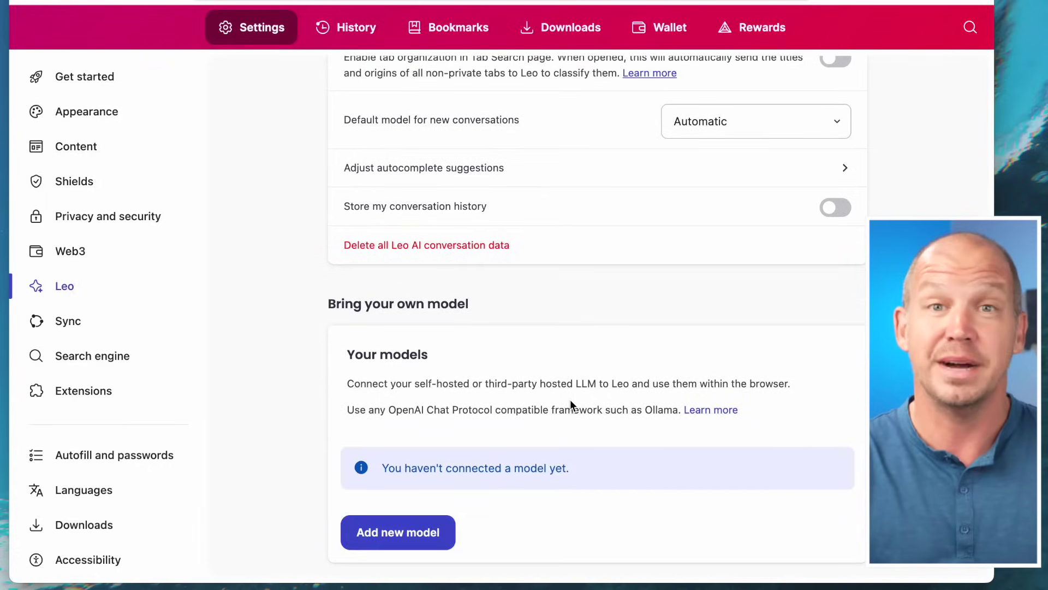
# Open the synced devices management under Sync and review the device list and the customized sync data choices
pyautogui.click(65, 325)
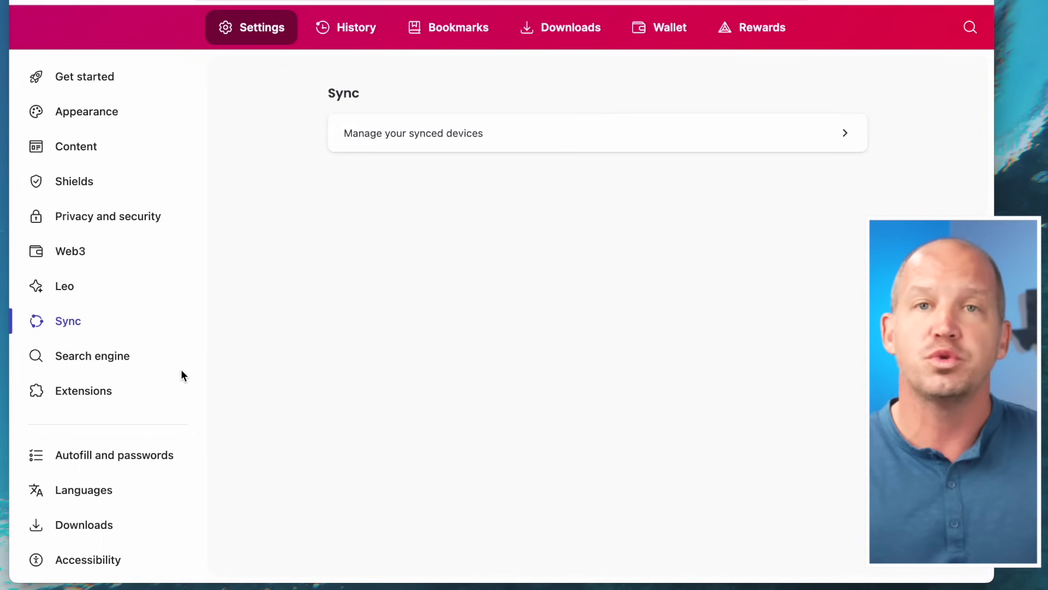
pyautogui.click(539, 151)
pyautogui.scroll(-3, 584, 317)
pyautogui.scroll(-8, 584, 320)
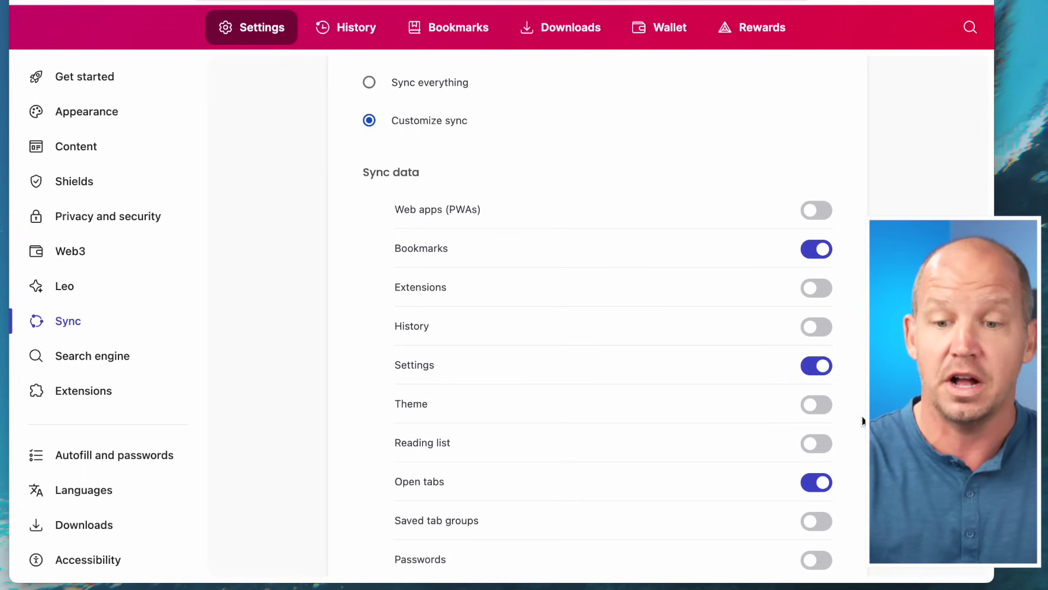
pyautogui.scroll(10, 591, 278)
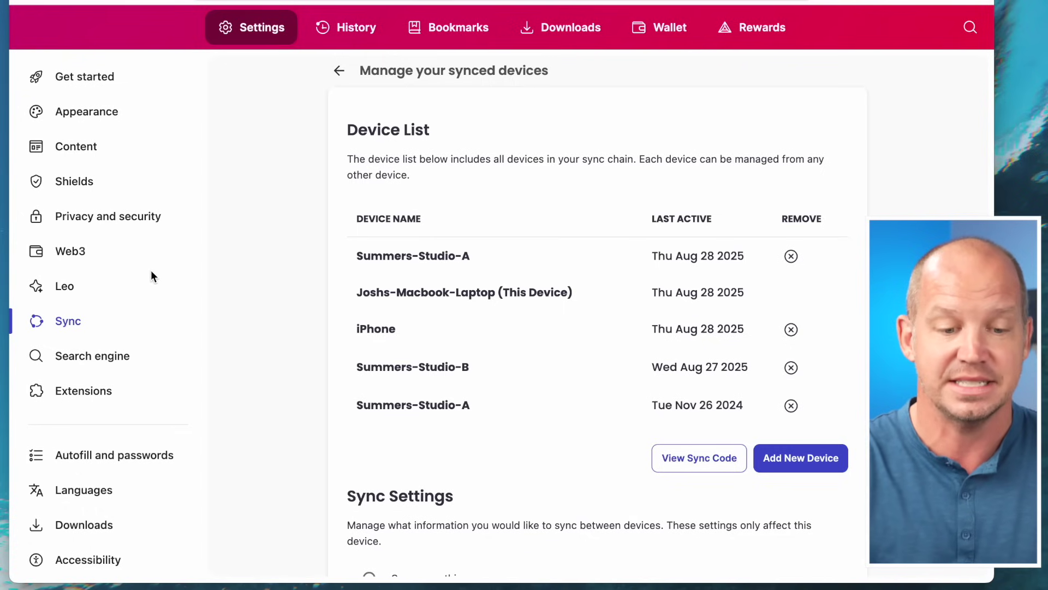
# Set Brave as the default search engine for normal windows in the Search engine settings
pyautogui.click(75, 356)
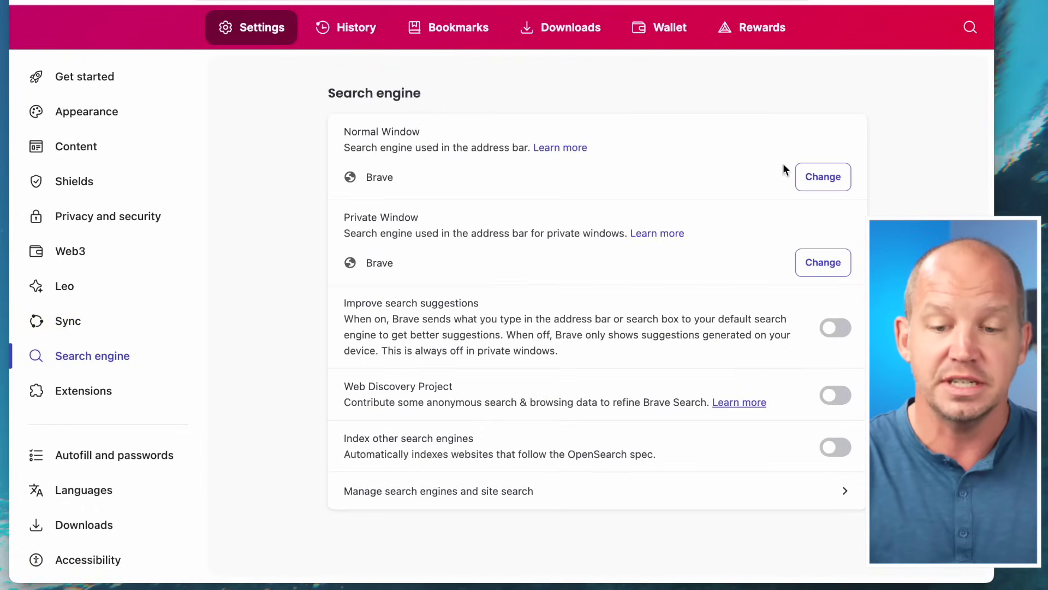
pyautogui.click(829, 177)
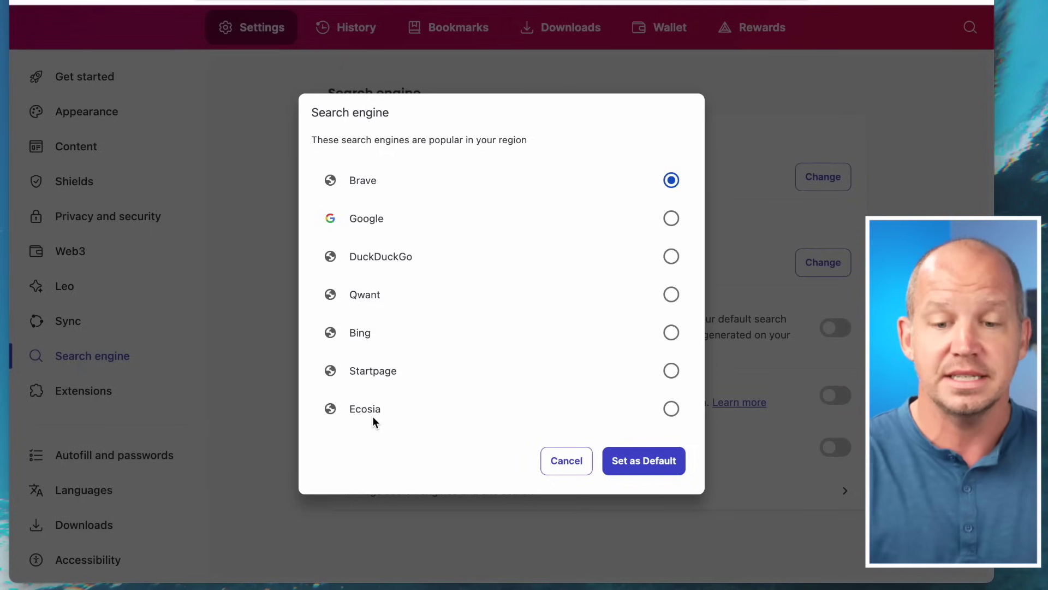
pyautogui.click(633, 461)
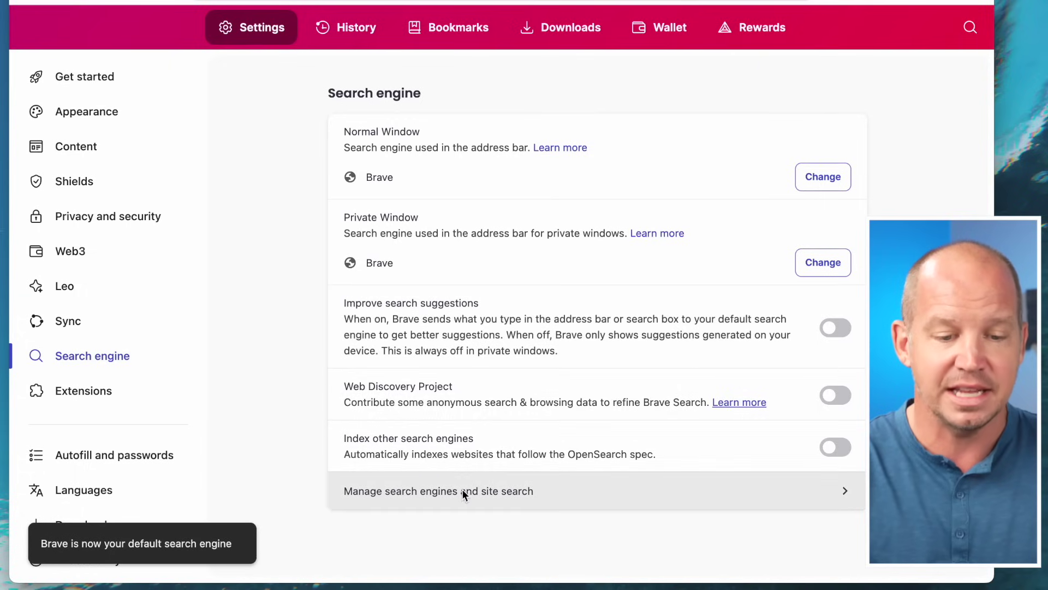
# Review the Extensions settings and open the Password Manager from the Autofill and passwords settings
pyautogui.click(84, 391)
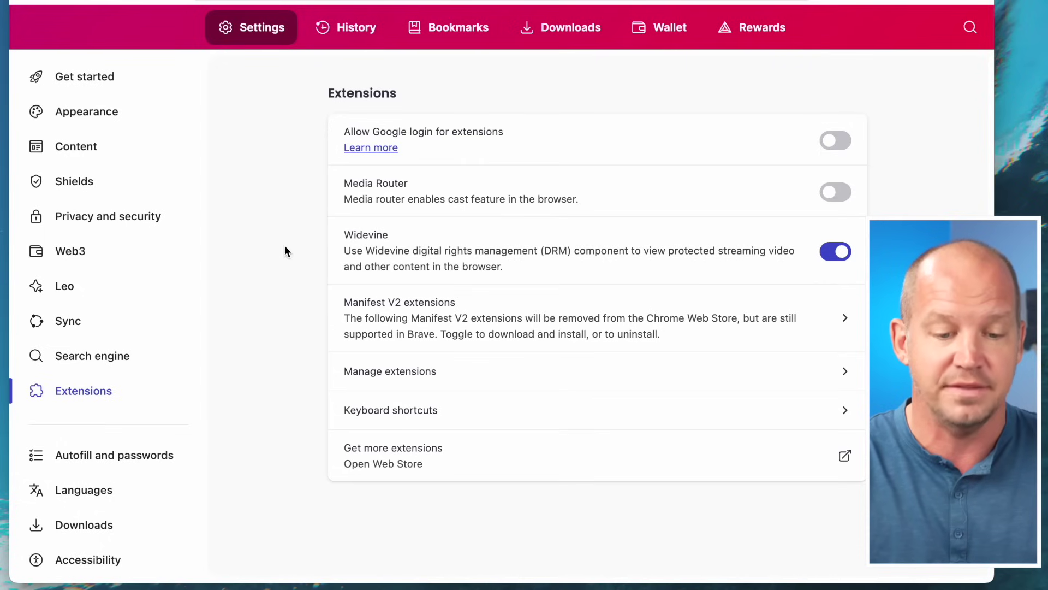
pyautogui.scroll(-3, 111, 430)
pyautogui.click(122, 341)
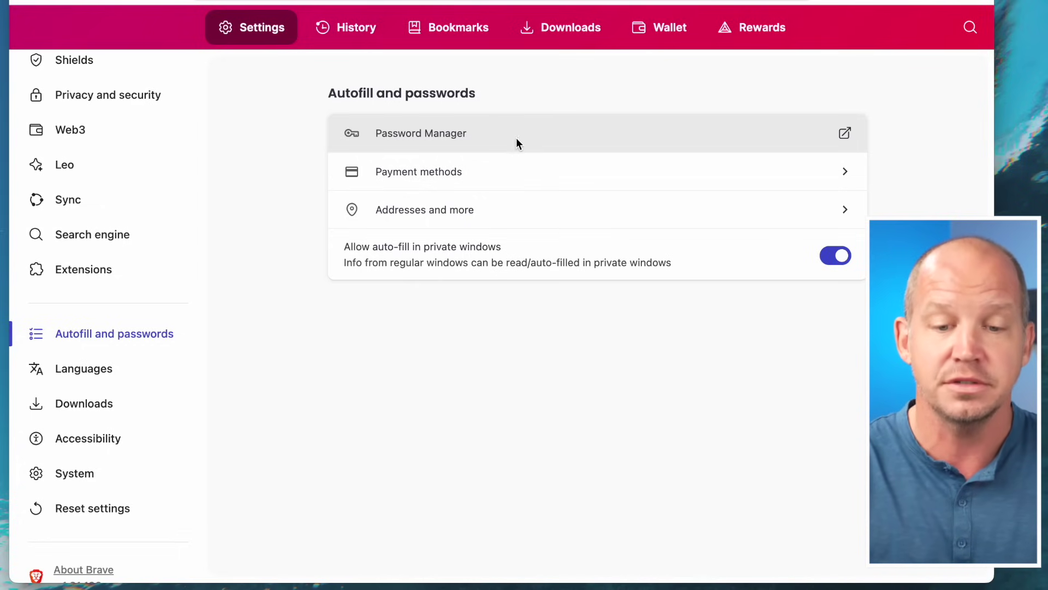
pyautogui.click(524, 140)
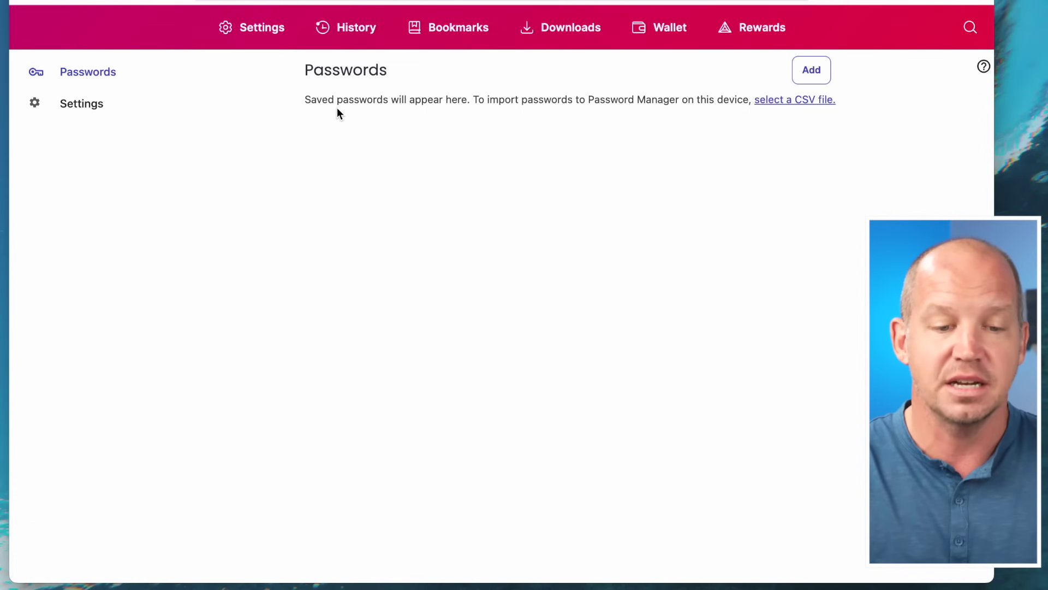
# Review the Password Manager's settings, plus the Payment methods and Addresses and more options under Autofill and passwords
pyautogui.click(59, 104)
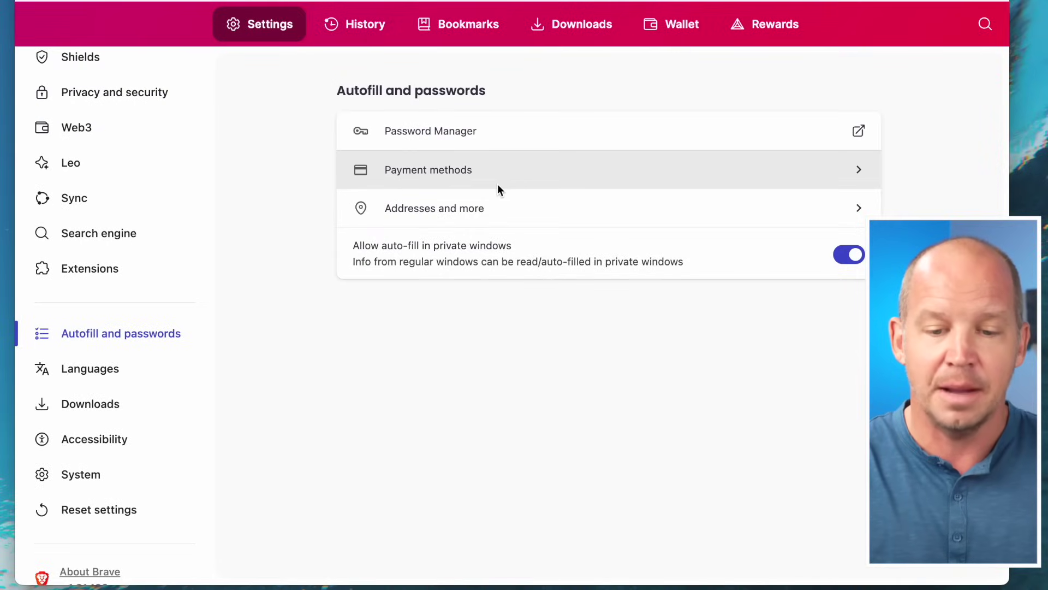
pyautogui.click(494, 173)
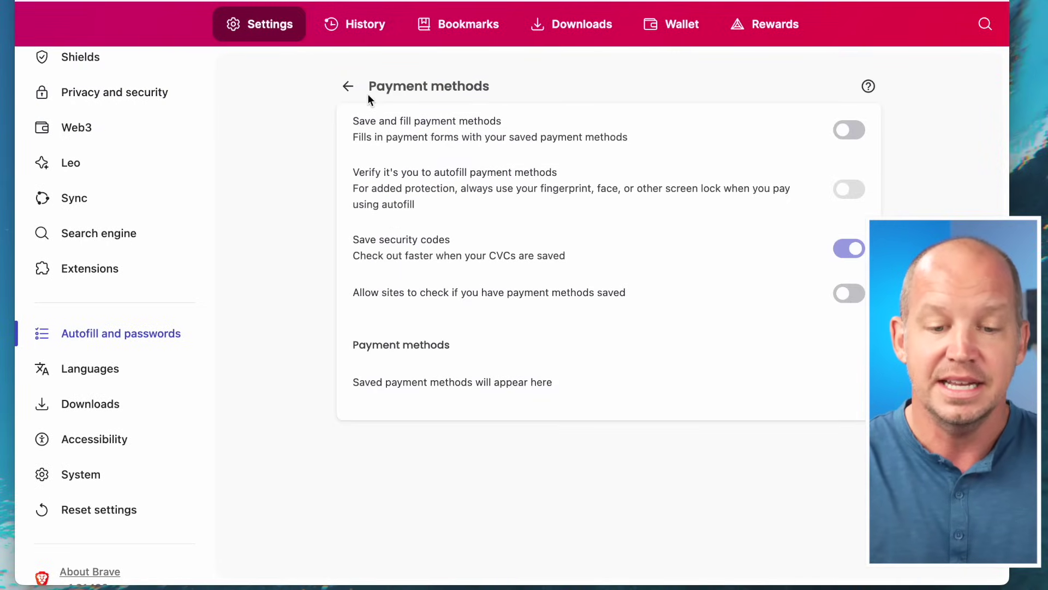
pyautogui.click(346, 86)
pyautogui.click(443, 207)
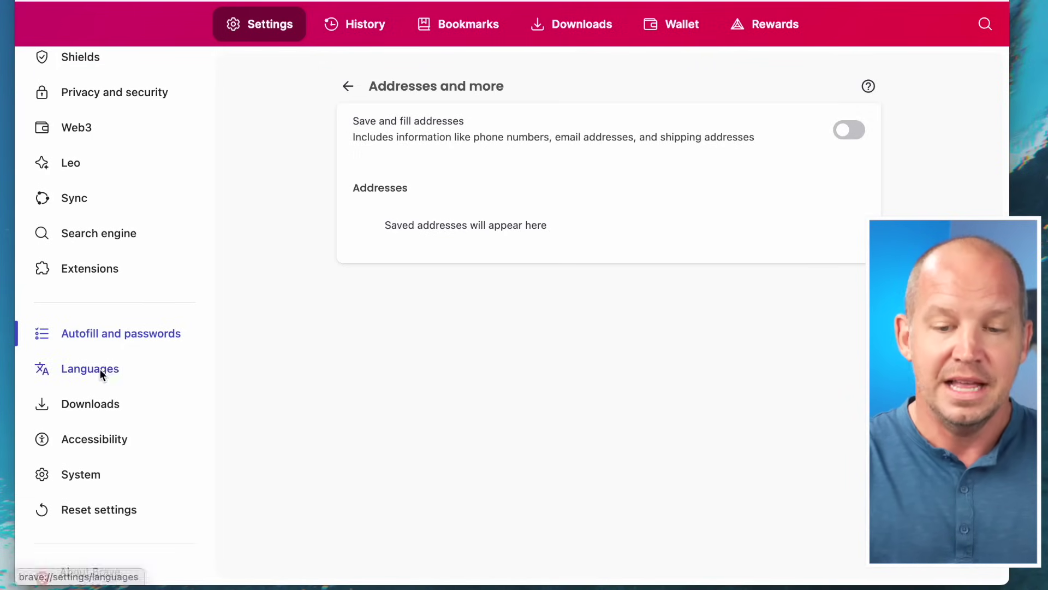
# Review the options on the Languages, Downloads and Accessibility settings pages
pyautogui.click(133, 368)
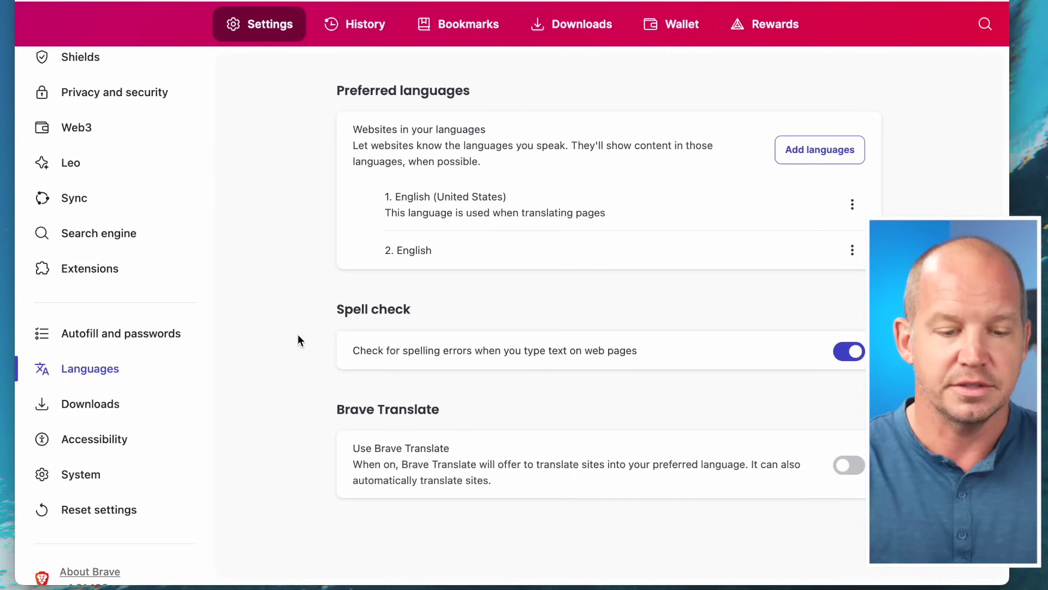
pyautogui.click(82, 405)
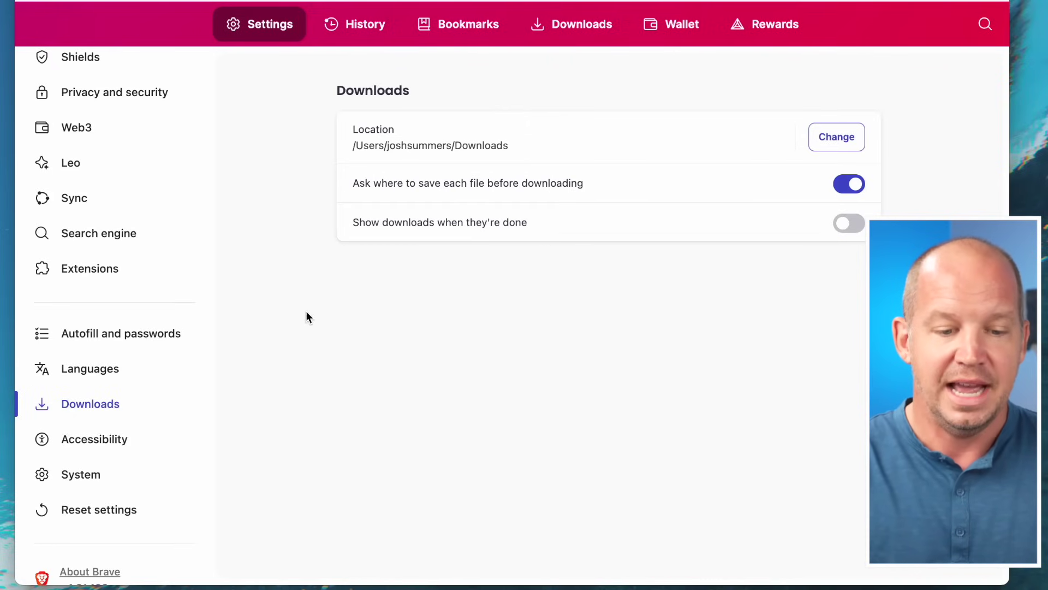
pyautogui.click(84, 438)
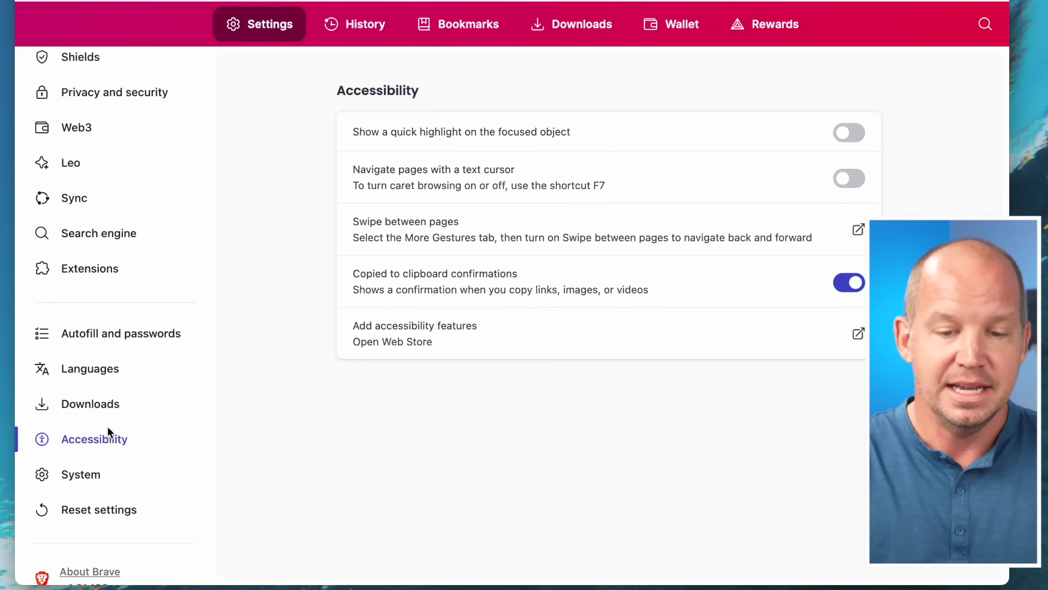
# Review the System settings from the window-closing options through the Memory Saver options down to the Power section
pyautogui.click(83, 473)
pyautogui.scroll(-1, 600, 327)
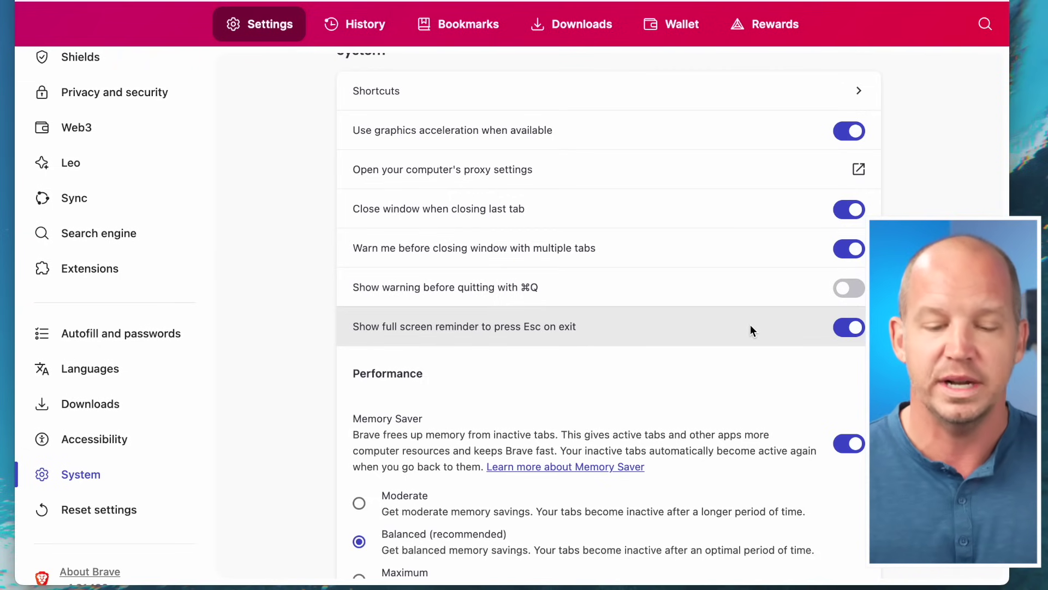
pyautogui.scroll(-4, 750, 325)
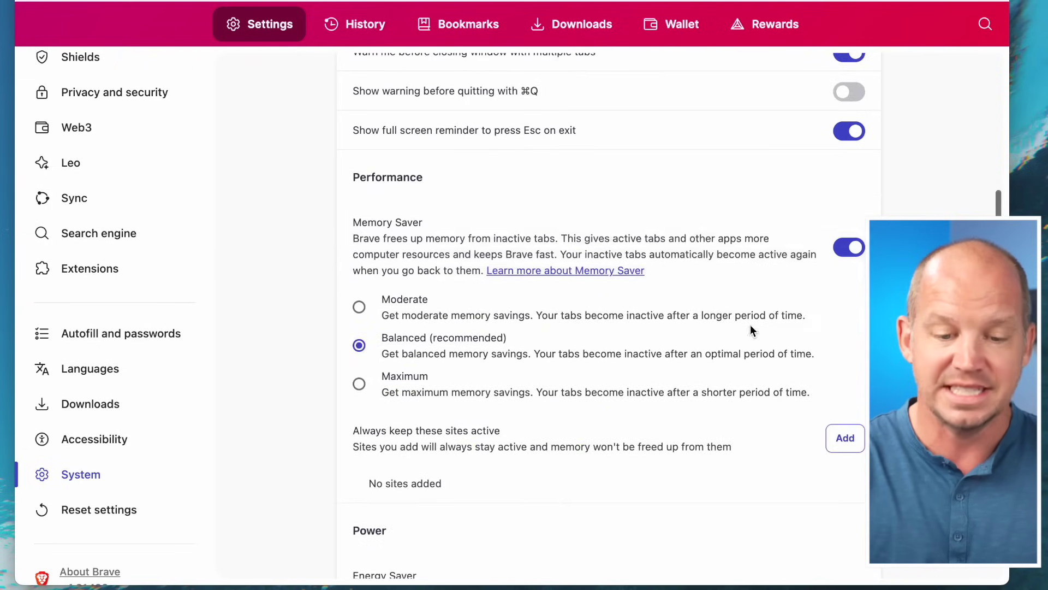
pyautogui.scroll(-3, 491, 377)
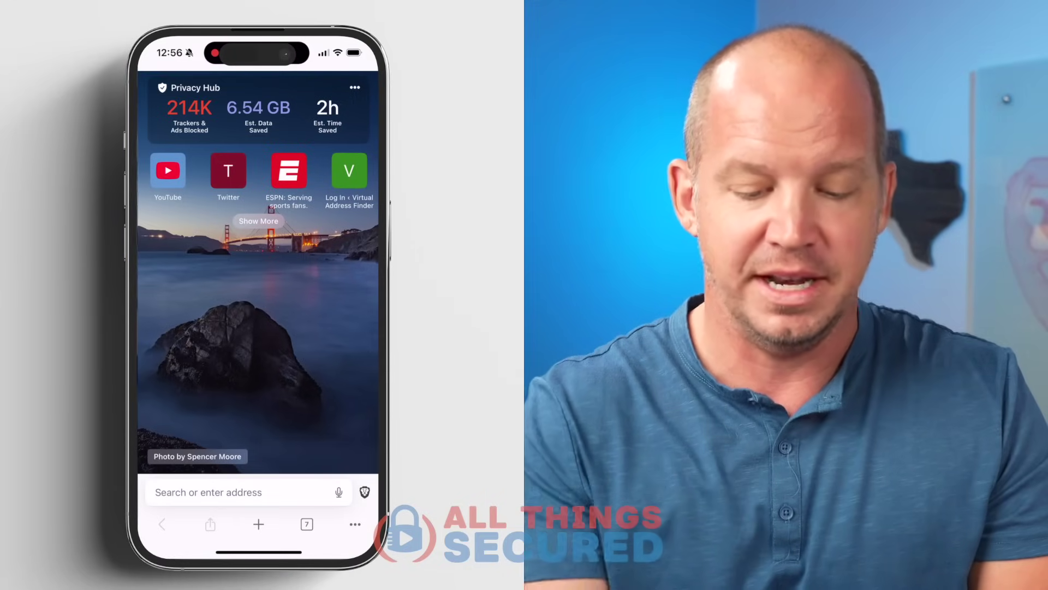
# Switch to Brave on the phone, examine the available actions in the My Actions customization list, and close the list unchanged
pyautogui.click(354, 525)
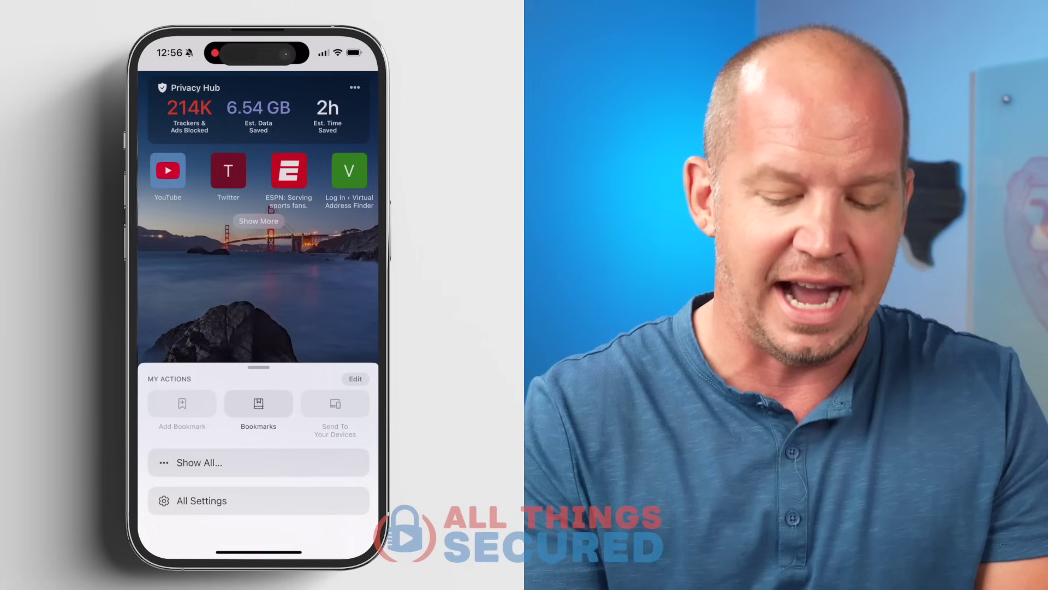
pyautogui.click(355, 378)
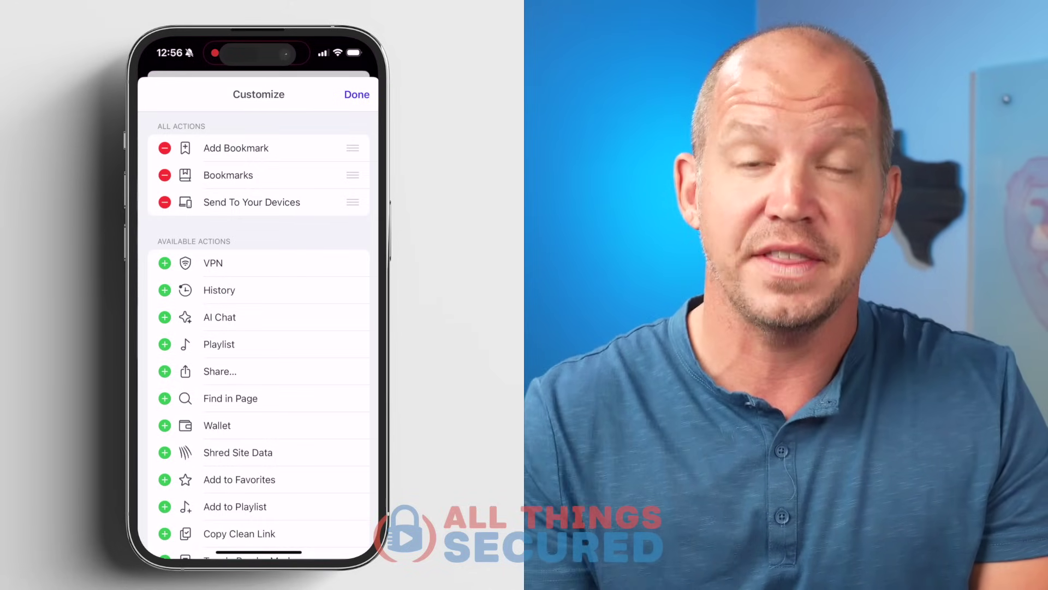
pyautogui.scroll(-6, 259, 336)
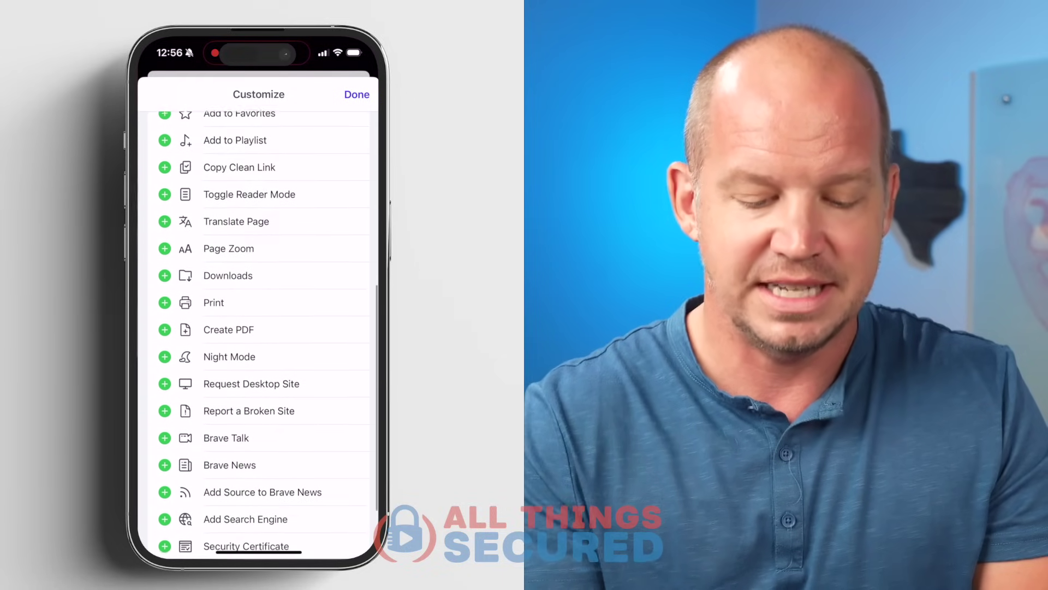
pyautogui.scroll(-2, 259, 335)
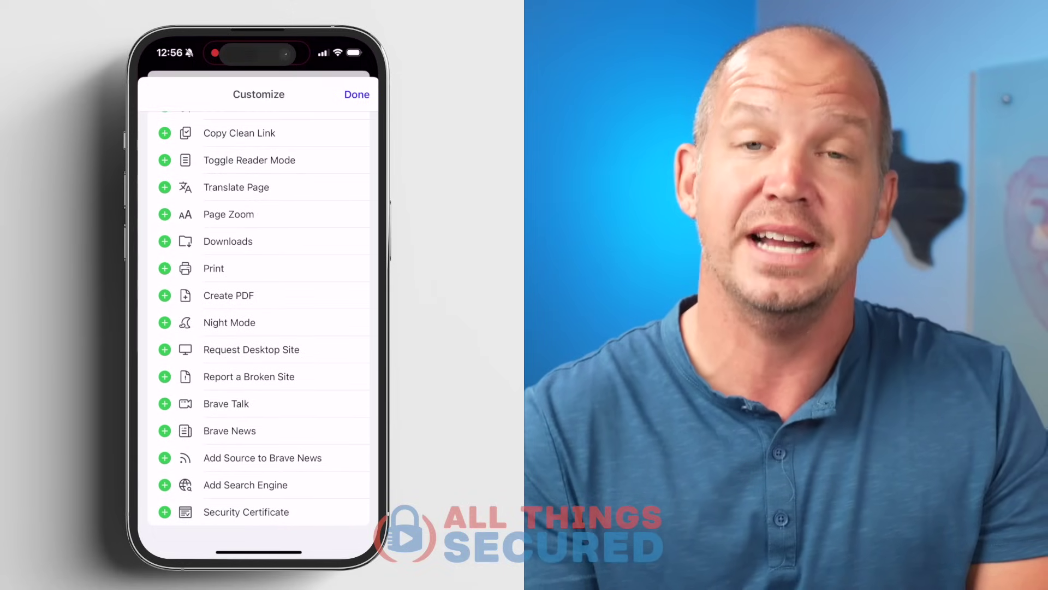
pyautogui.scroll(8, 258, 336)
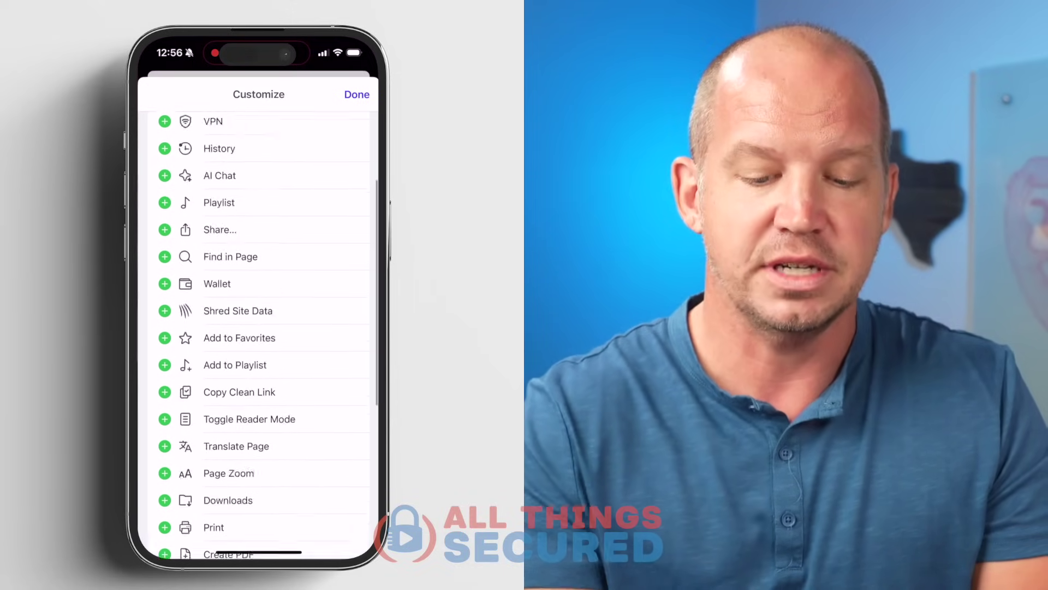
pyautogui.click(357, 94)
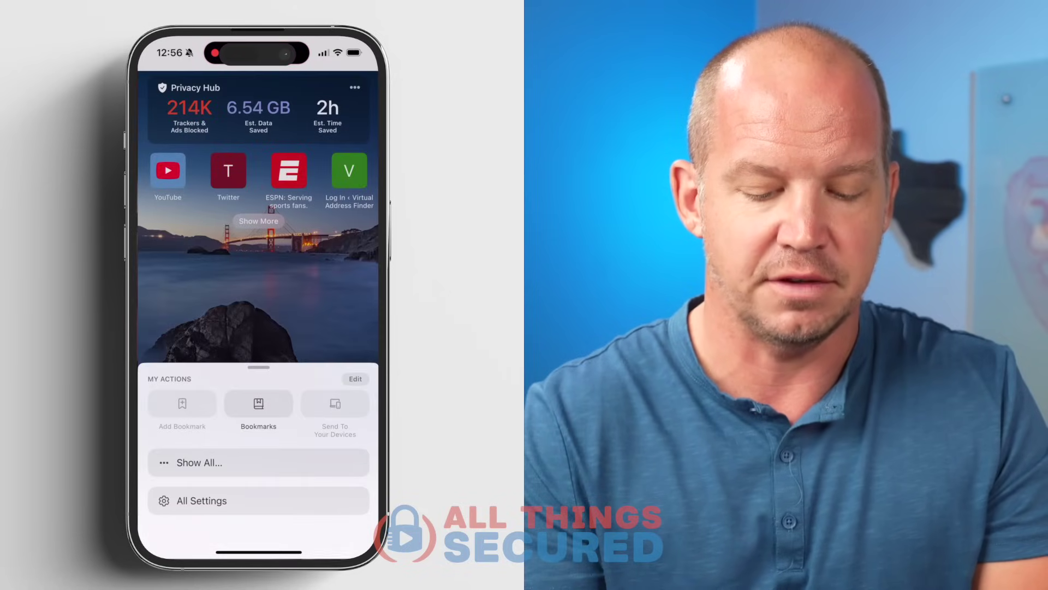